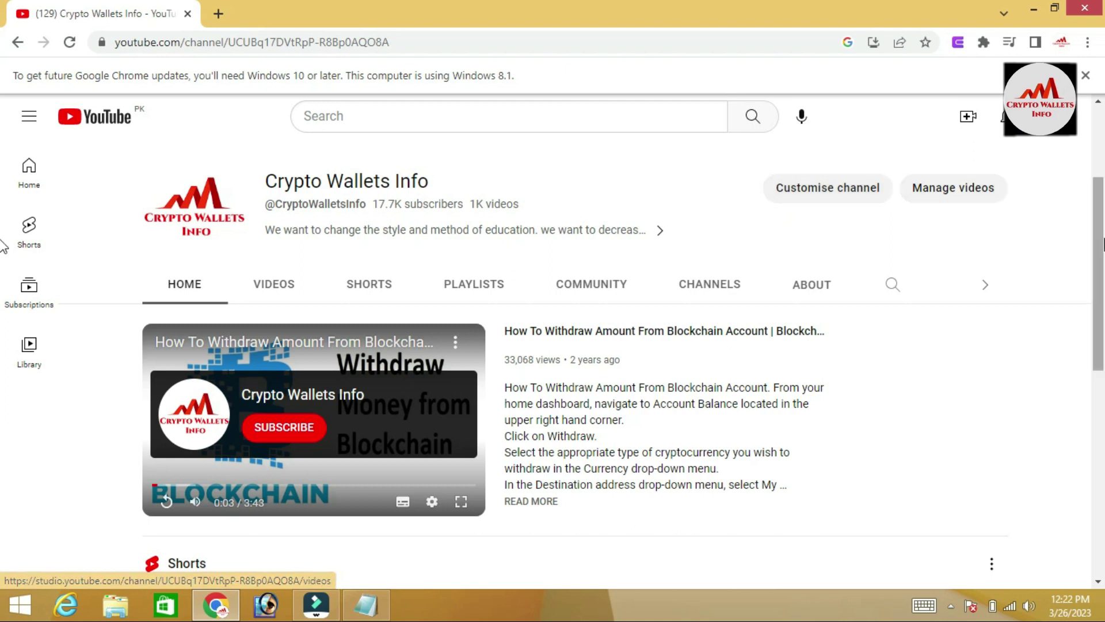
Scroll down the Crypto Wallets Info channel page, then return to its top
drag(1100, 216, 1102, 403)
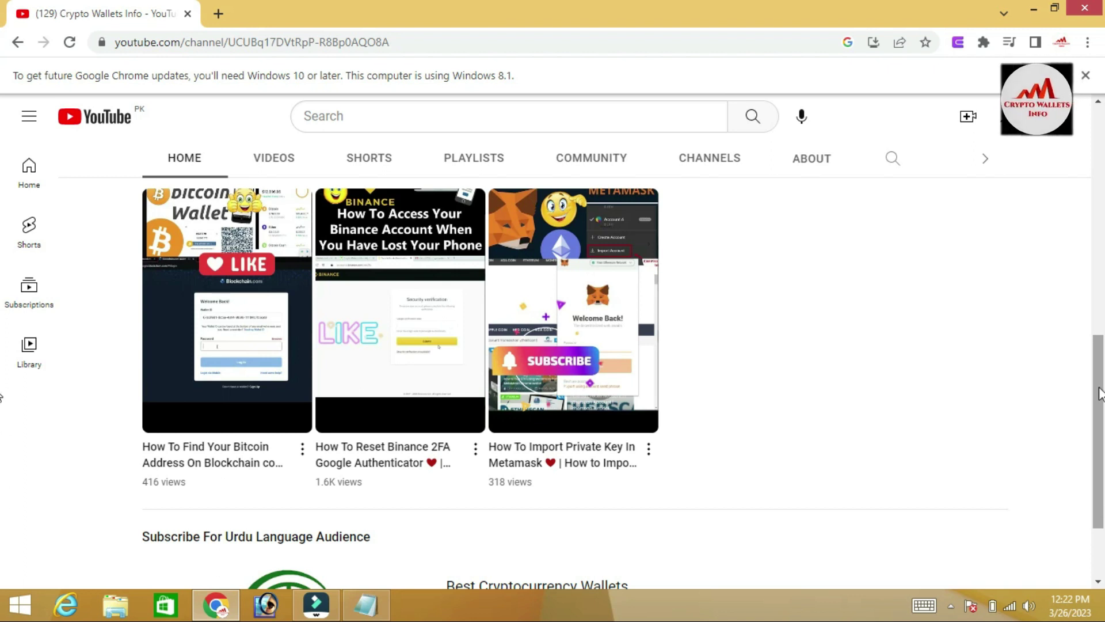
scroll(1099, 424, down, 2)
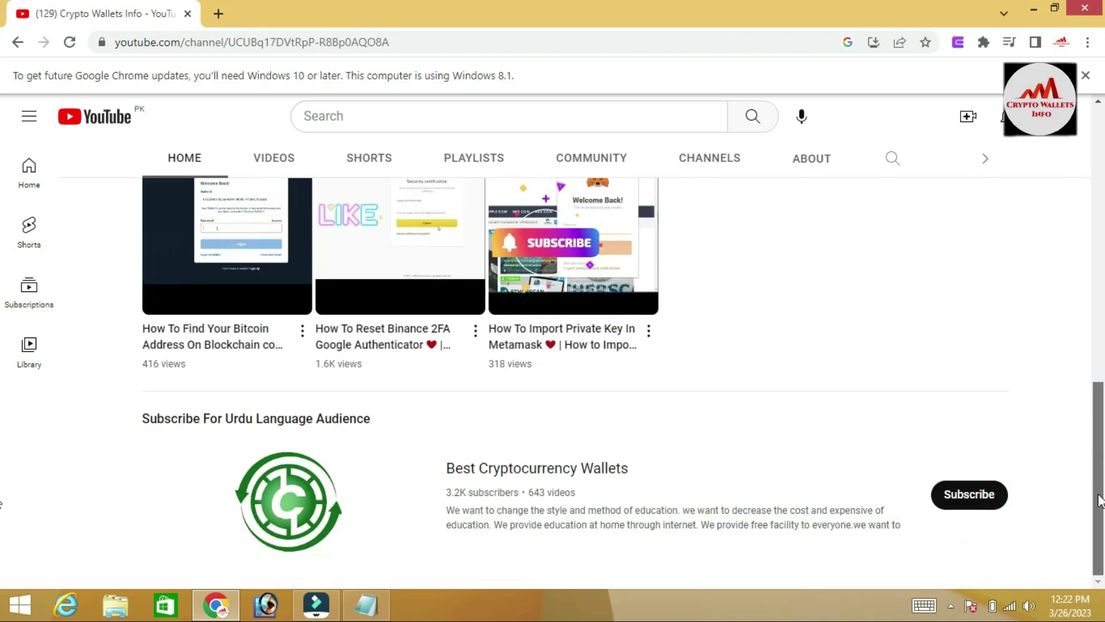
key(Home)
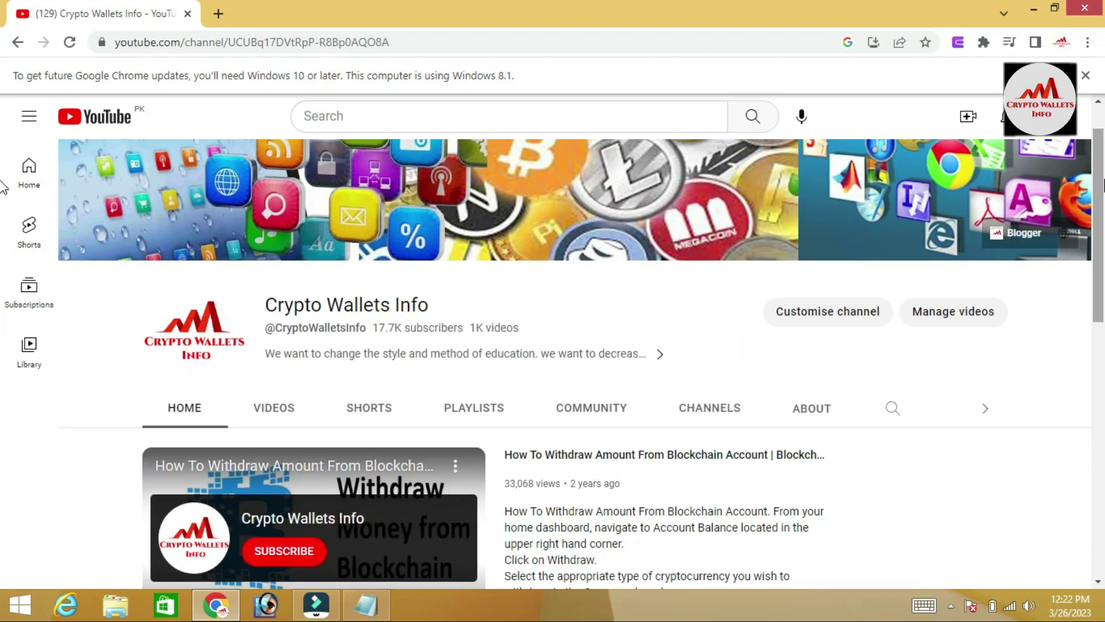
Open the channel's Videos tab, led by How To Reset Ethereum (ETH) Wallet
click(277, 417)
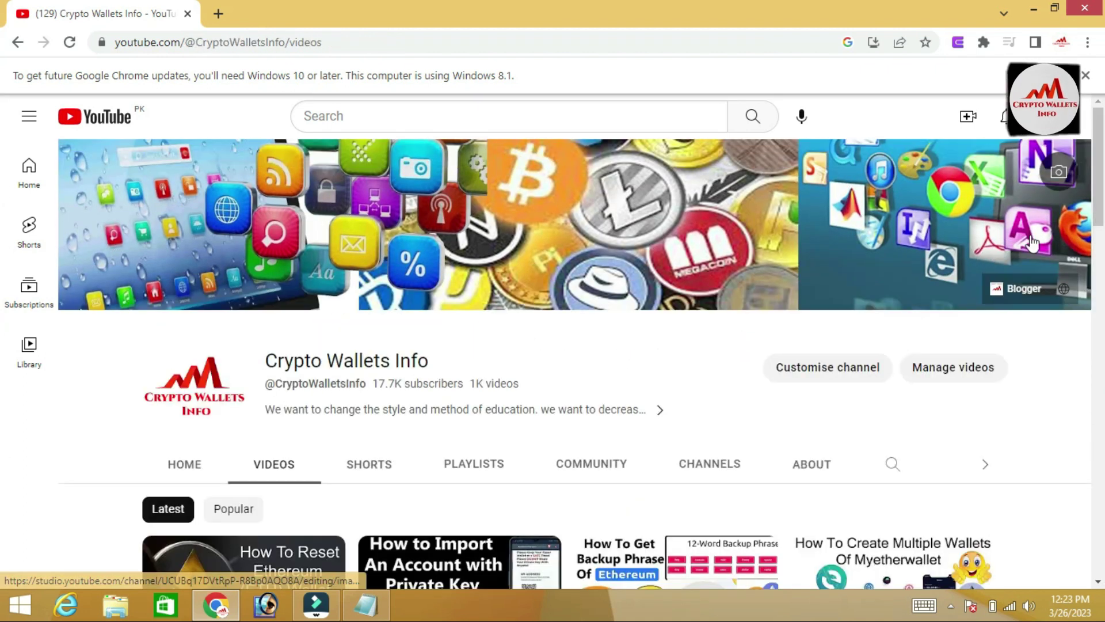
scroll(2, 253, down, 5)
scroll(3, 255, down, 2)
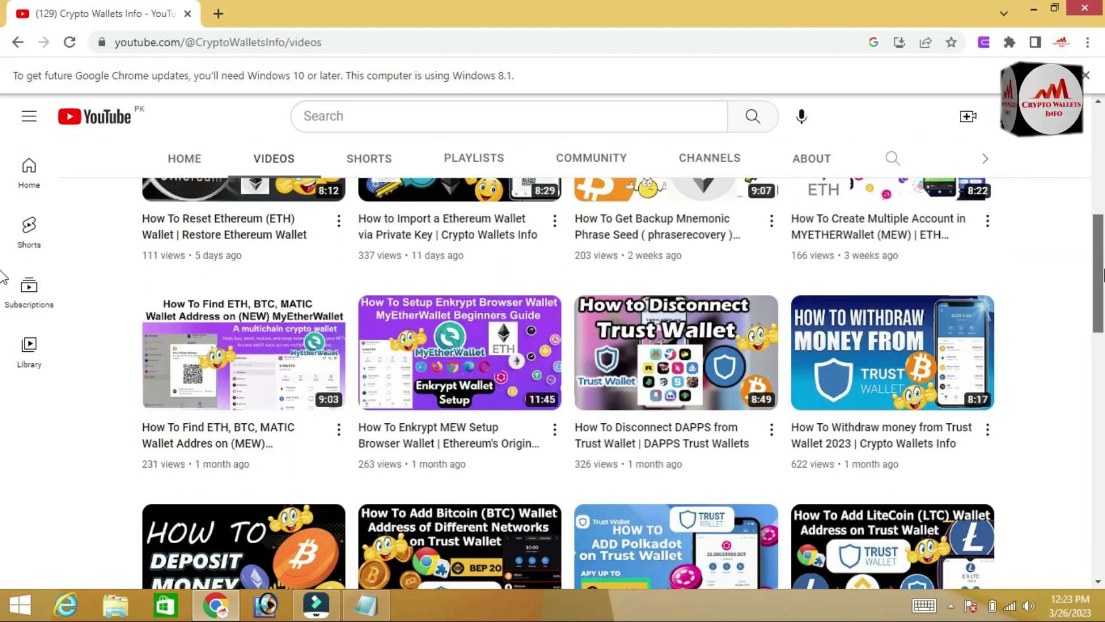
scroll(3, 271, up, 3)
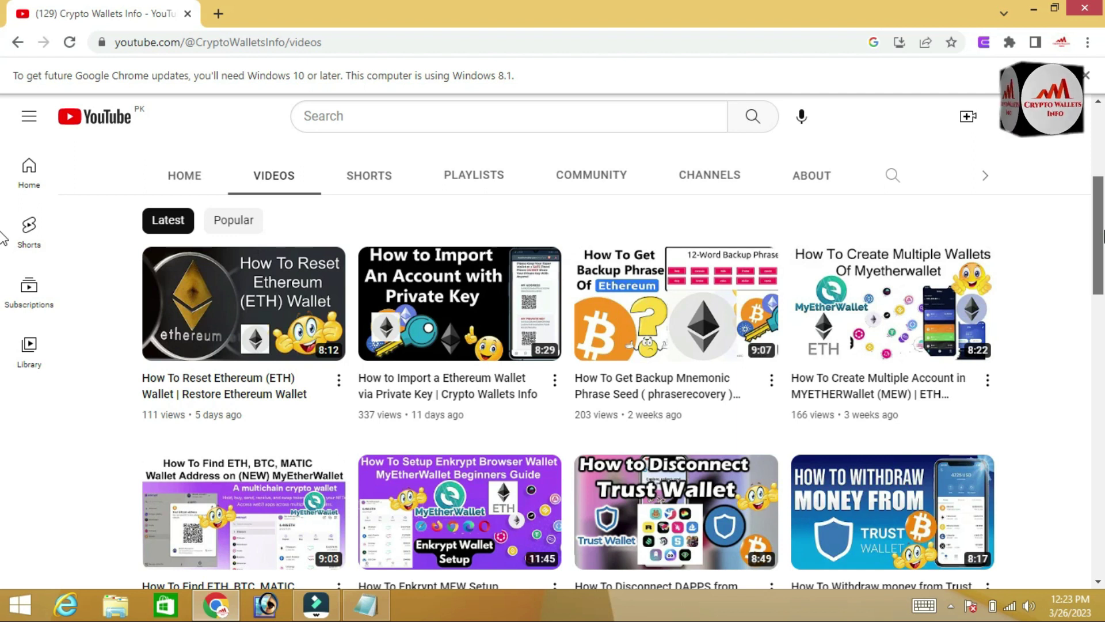
scroll(3, 254, down, 2)
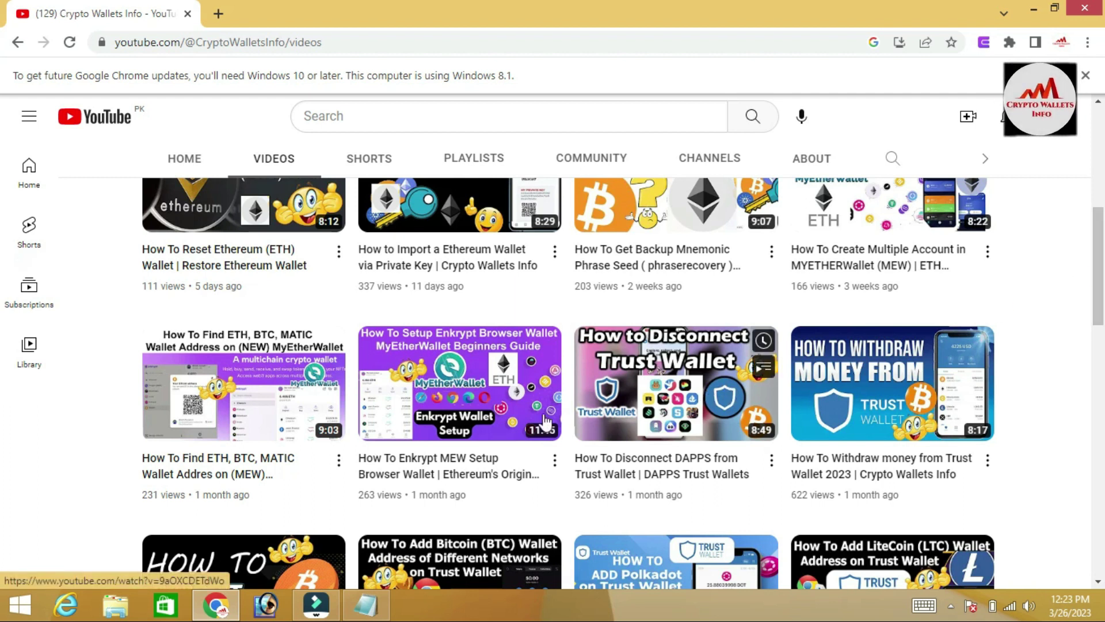
Browse further down the grid of latest uploaded videos
mouse_move(553, 437)
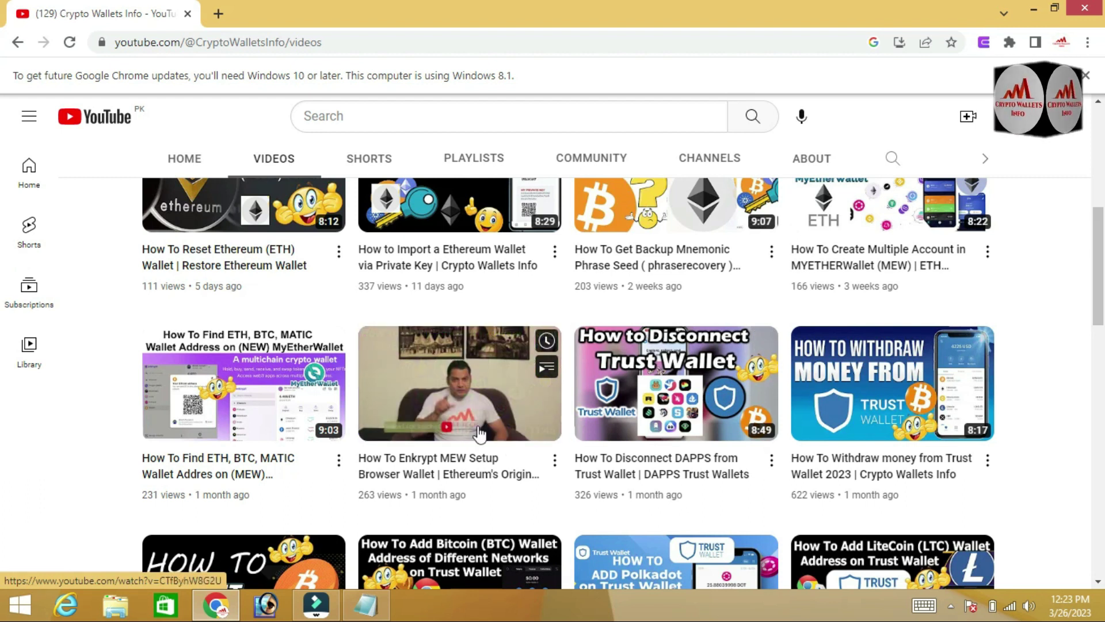
mouse_move(297, 432)
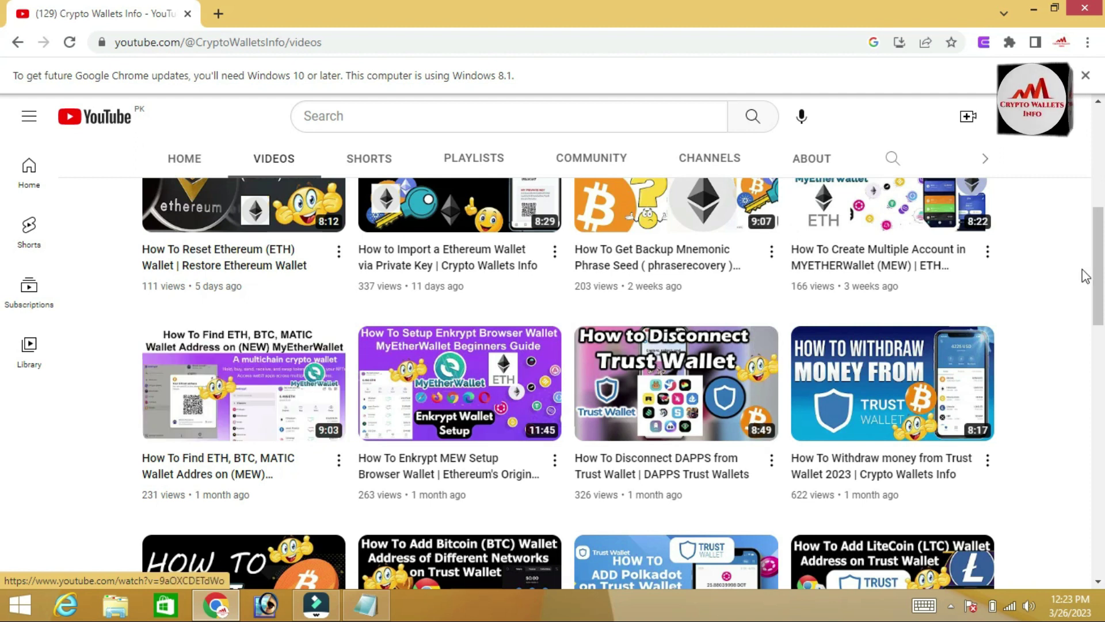
drag(1097, 270, 1101, 197)
scroll(3, 199, down, 3)
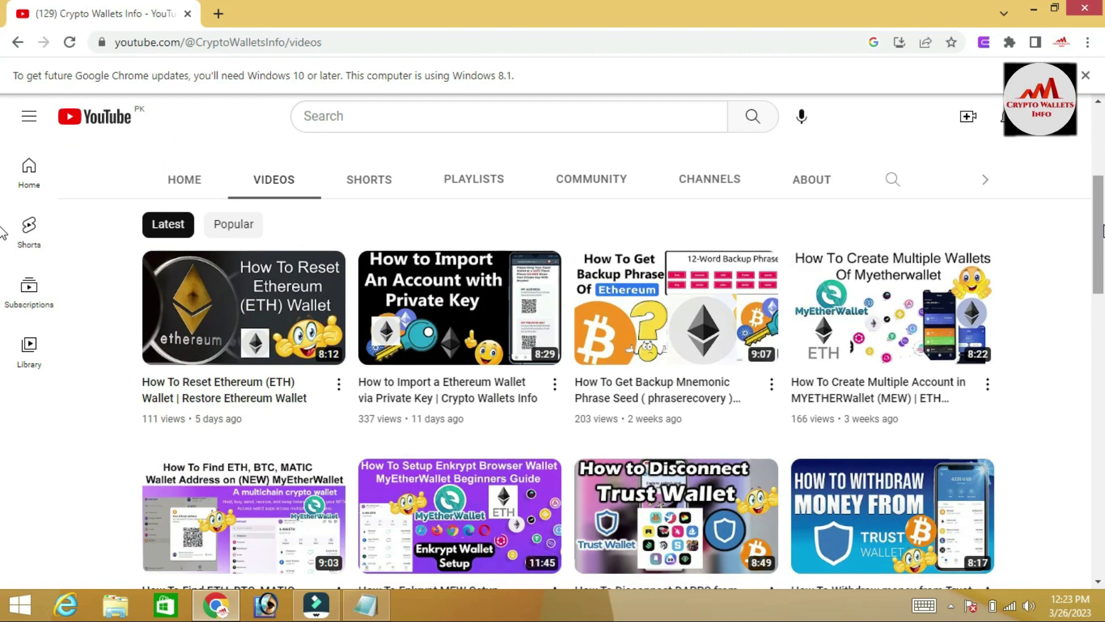
mouse_move(714, 342)
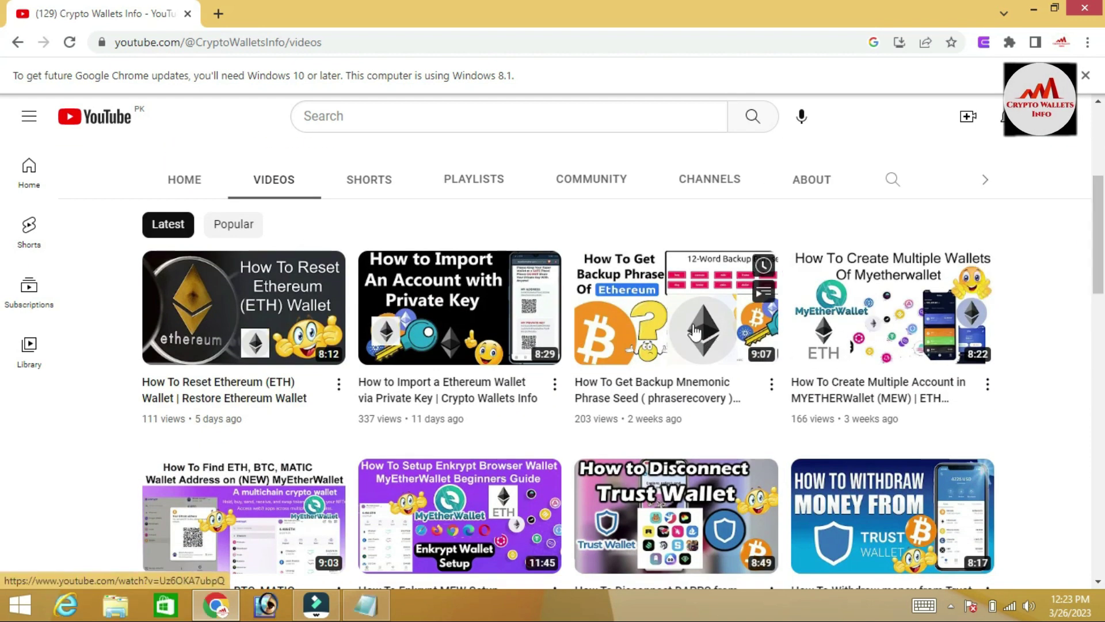
mouse_move(529, 344)
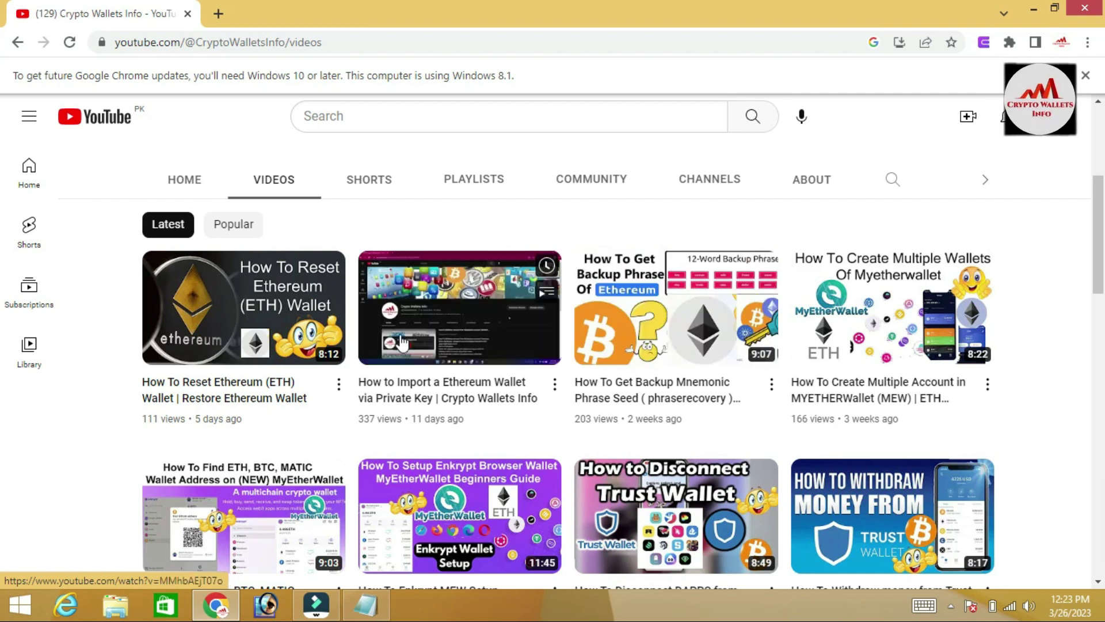
mouse_move(260, 343)
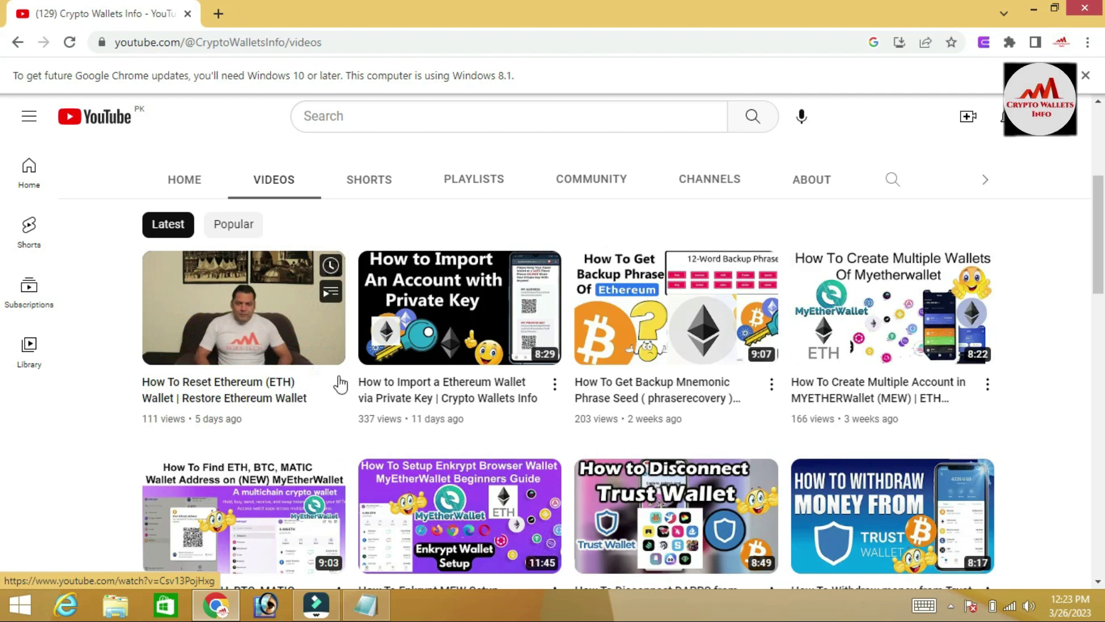
mouse_move(730, 318)
mouse_move(908, 301)
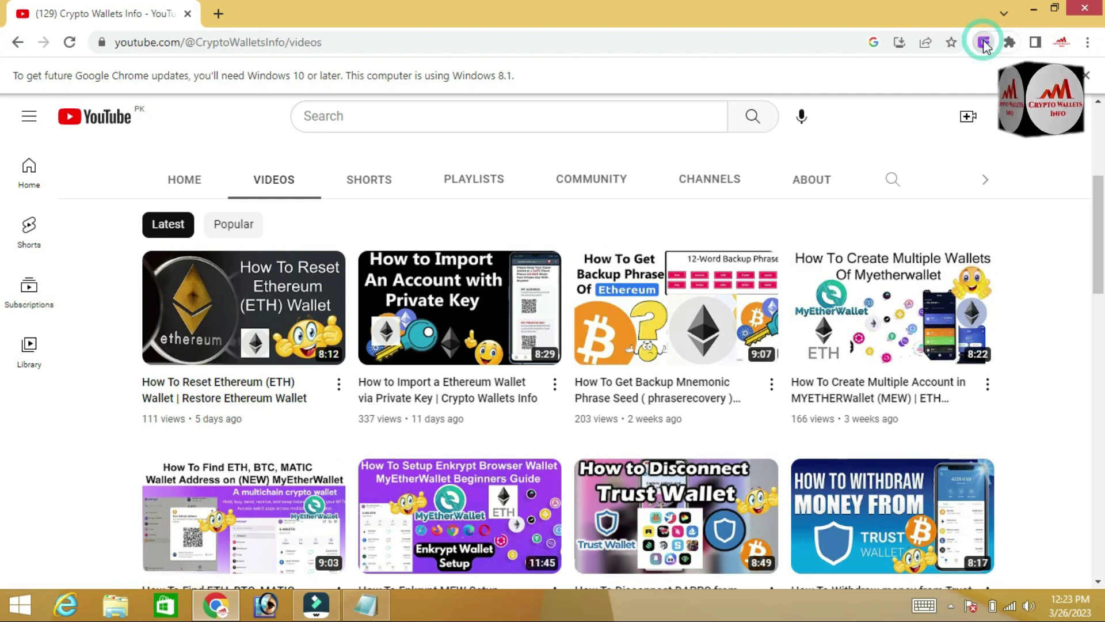
Open Enkrypt and try unlocking it with the remembered password
click(984, 43)
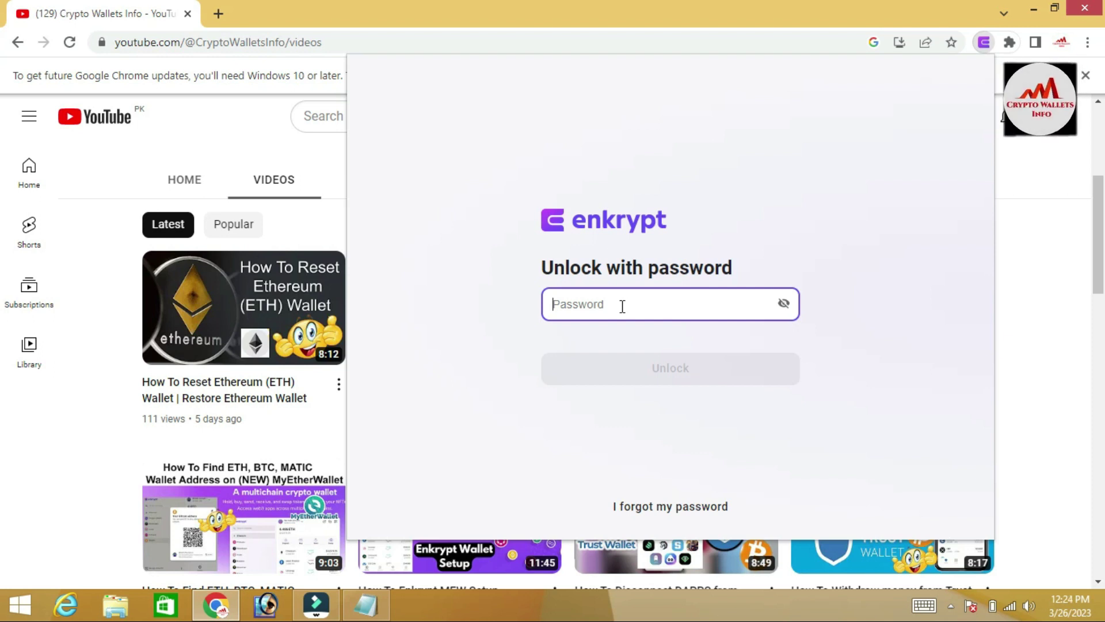
text(••••••••••••••)
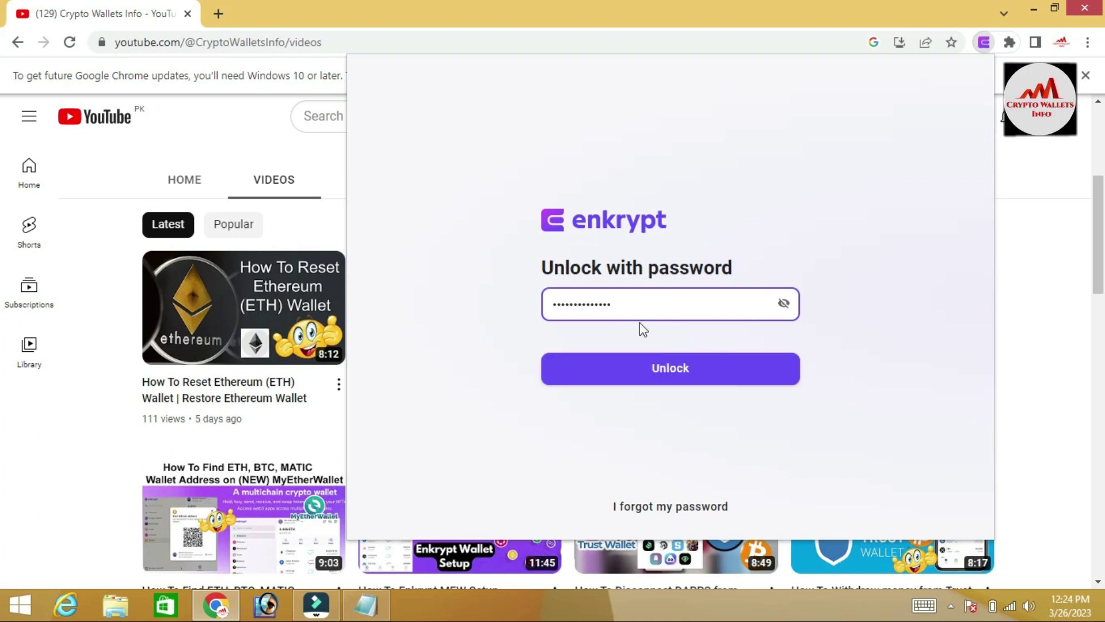
click(680, 380)
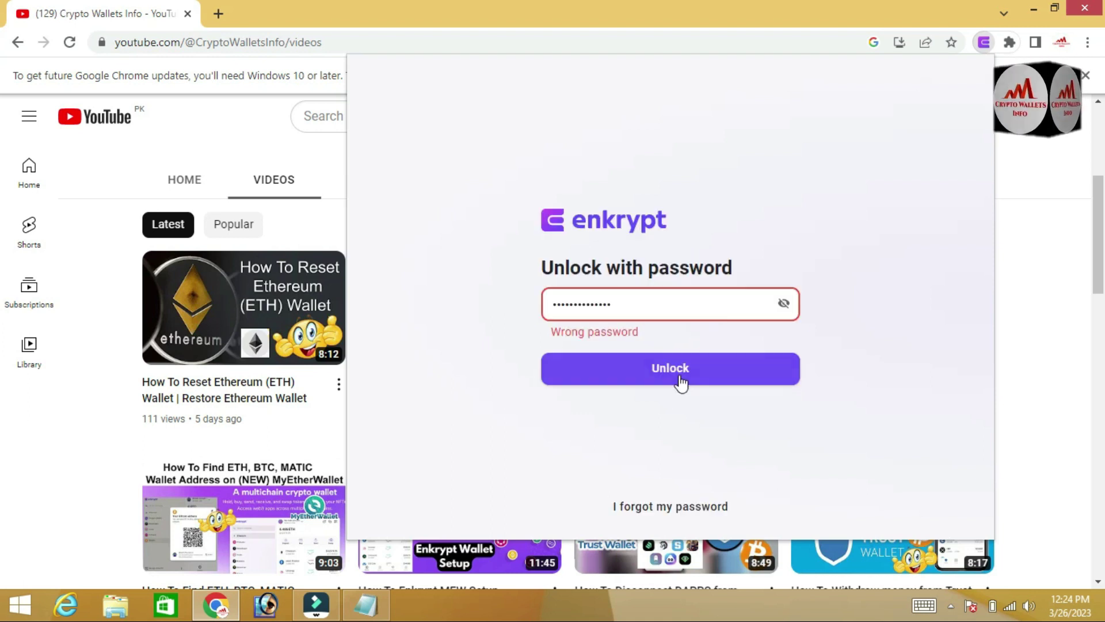
Retype the password and retry unlocking, which is rejected as wrong
double_click(666, 309)
text(••••••••••)
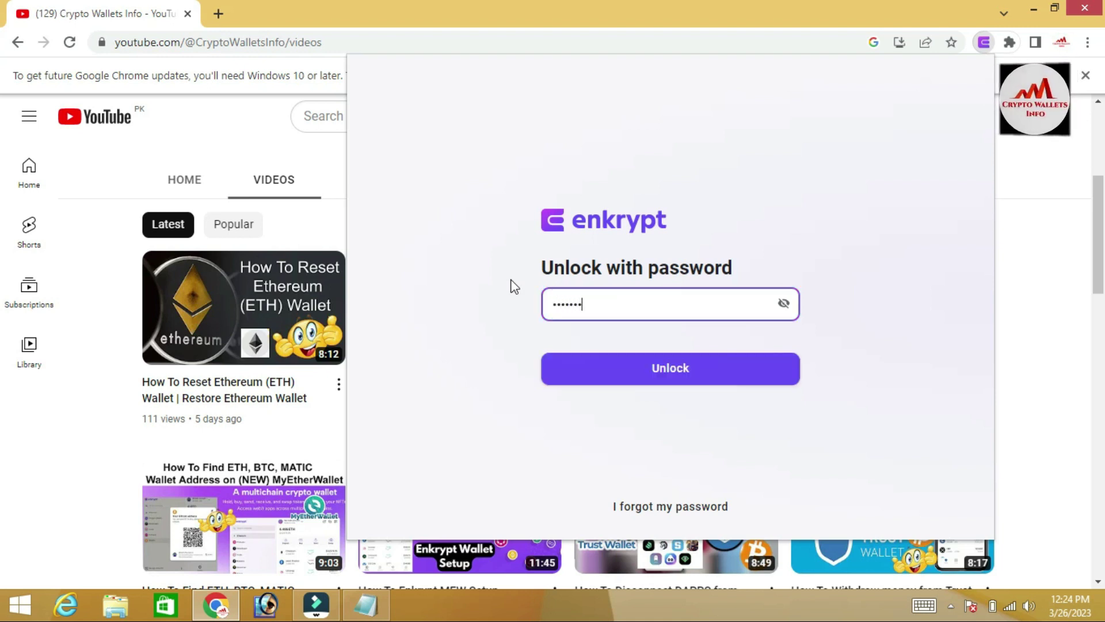
text(••••)
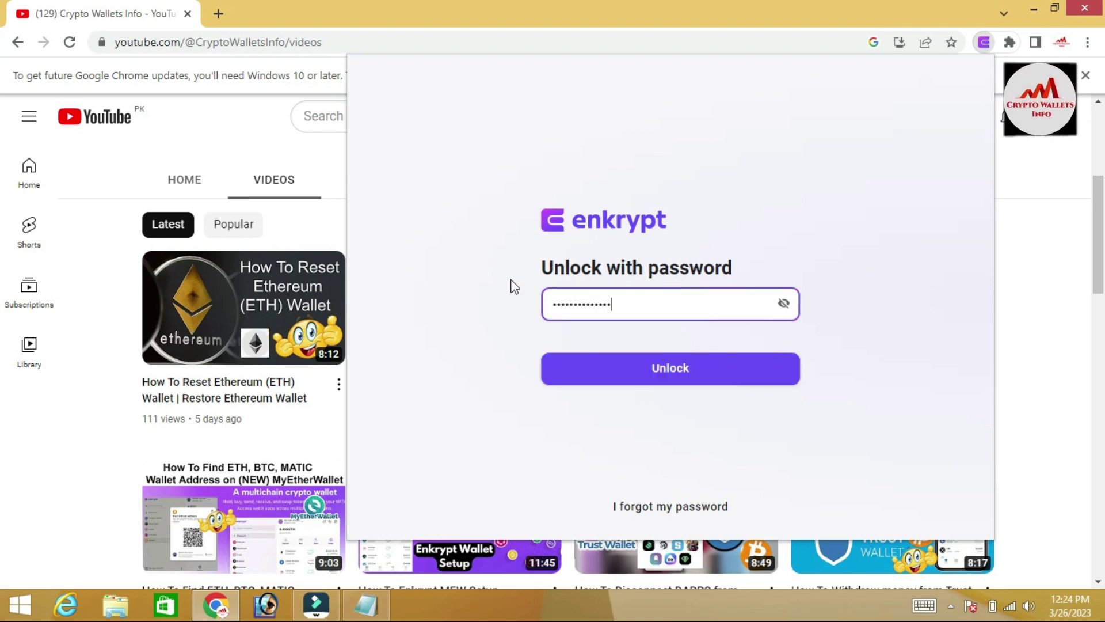
click(665, 379)
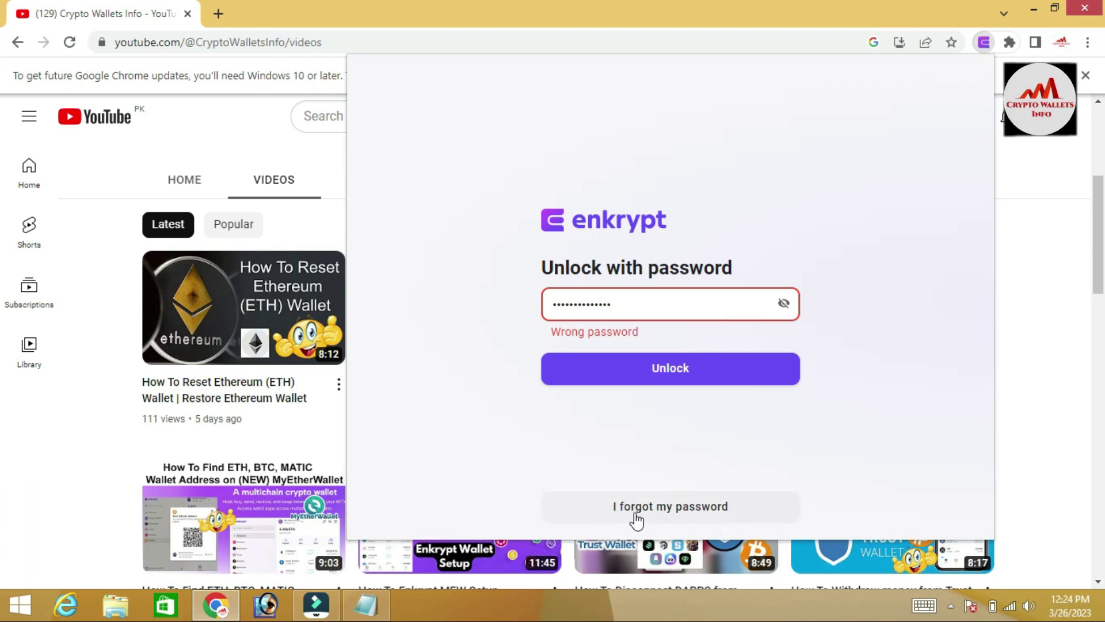
Choose 'I forgot my password' and bring up the Notepad note with the 12 recovery words
click(681, 510)
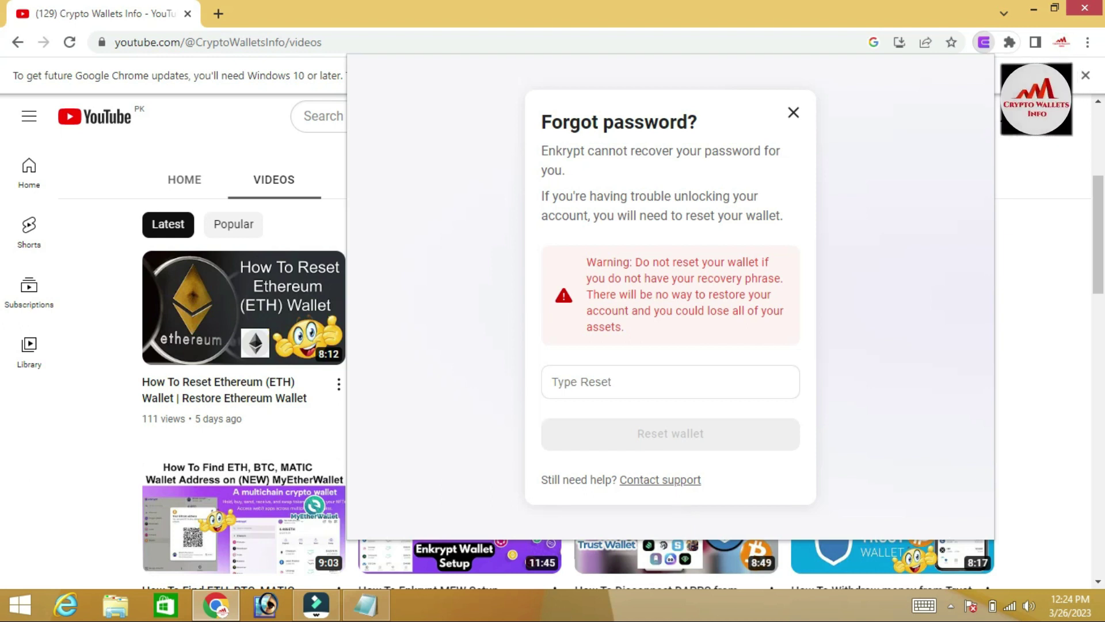
click(366, 605)
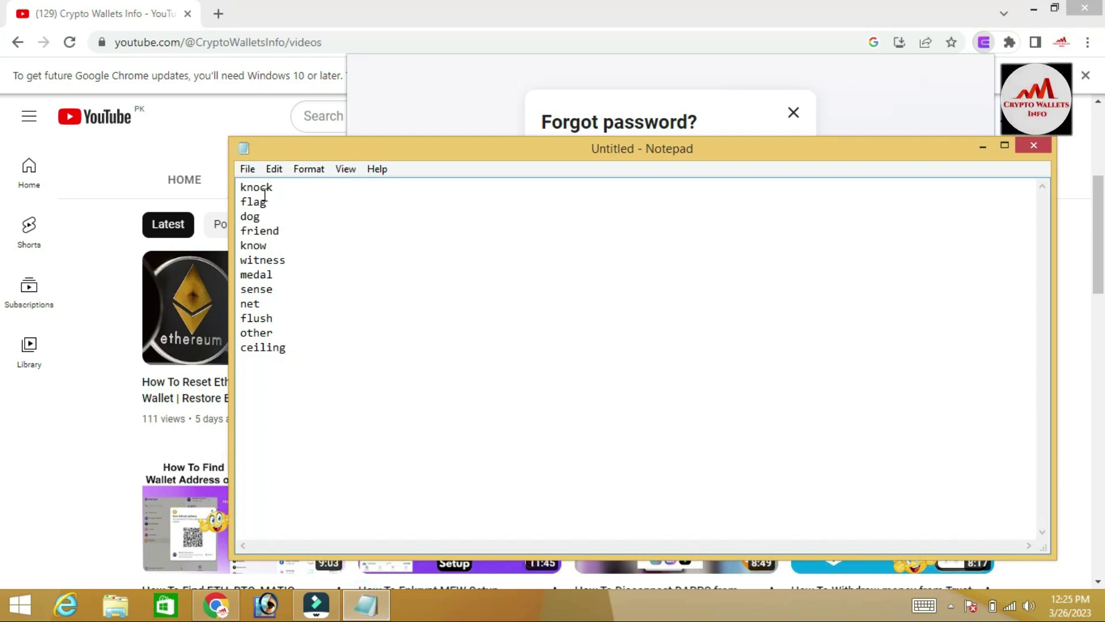
Leave the Notepad word list and bring Enkrypt's Forgot password warning back to the front
click(285, 349)
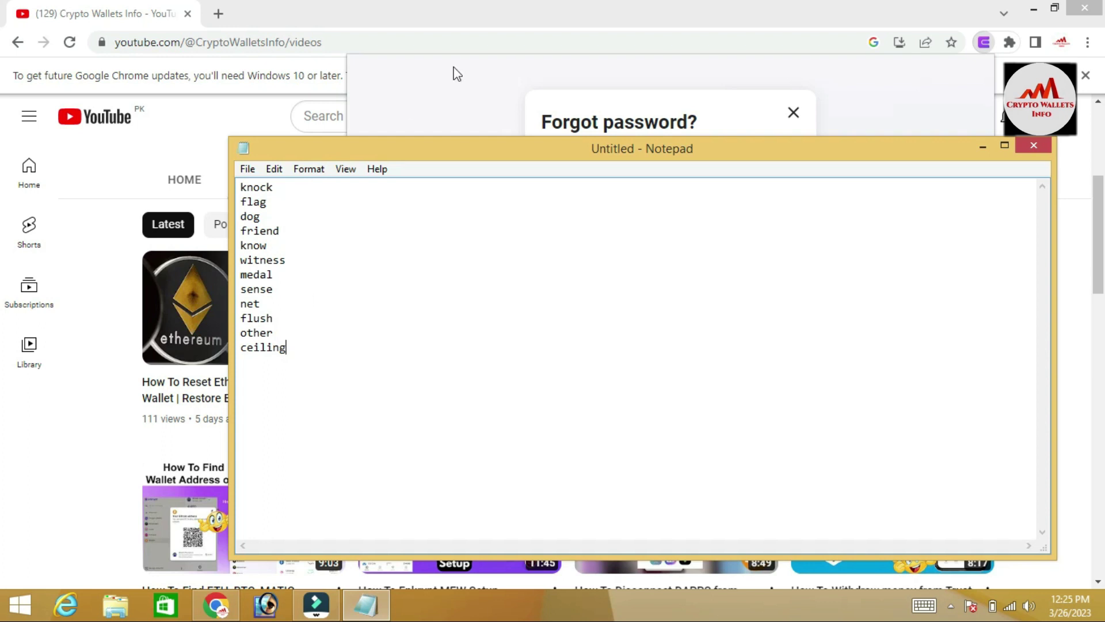
click(455, 111)
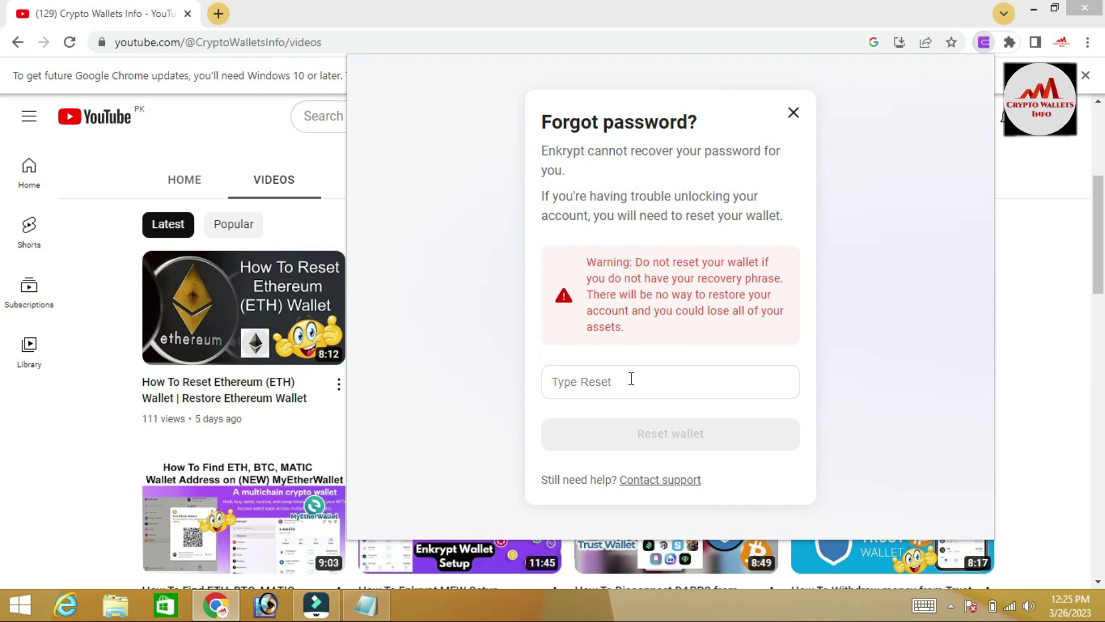
Type 'Reset' in the confirmation field and reset the wallet
click(597, 385)
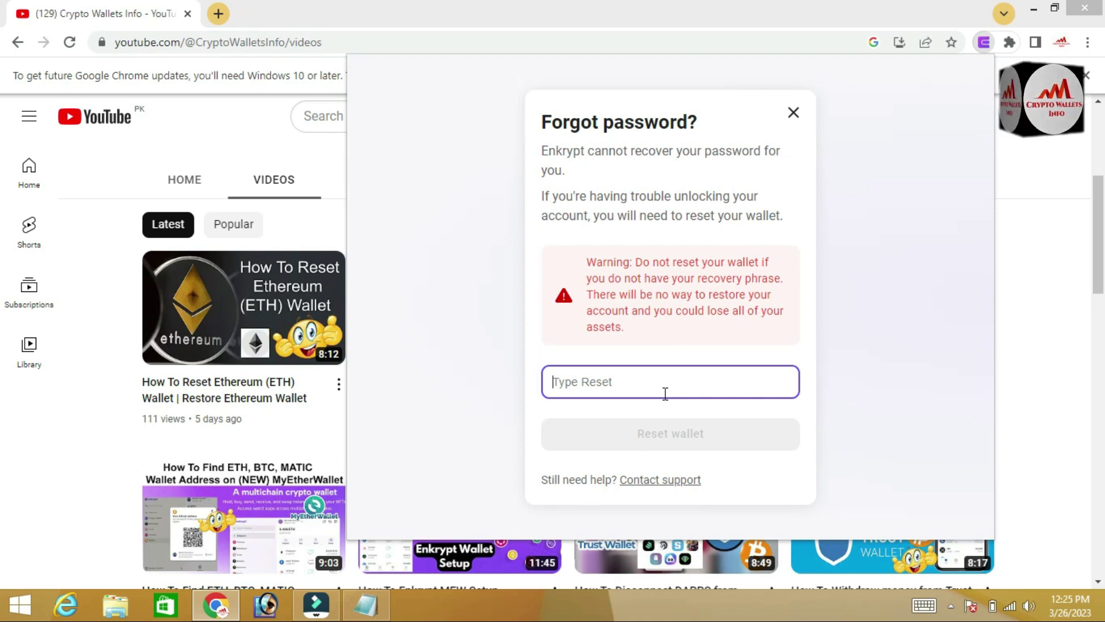
text(Re)
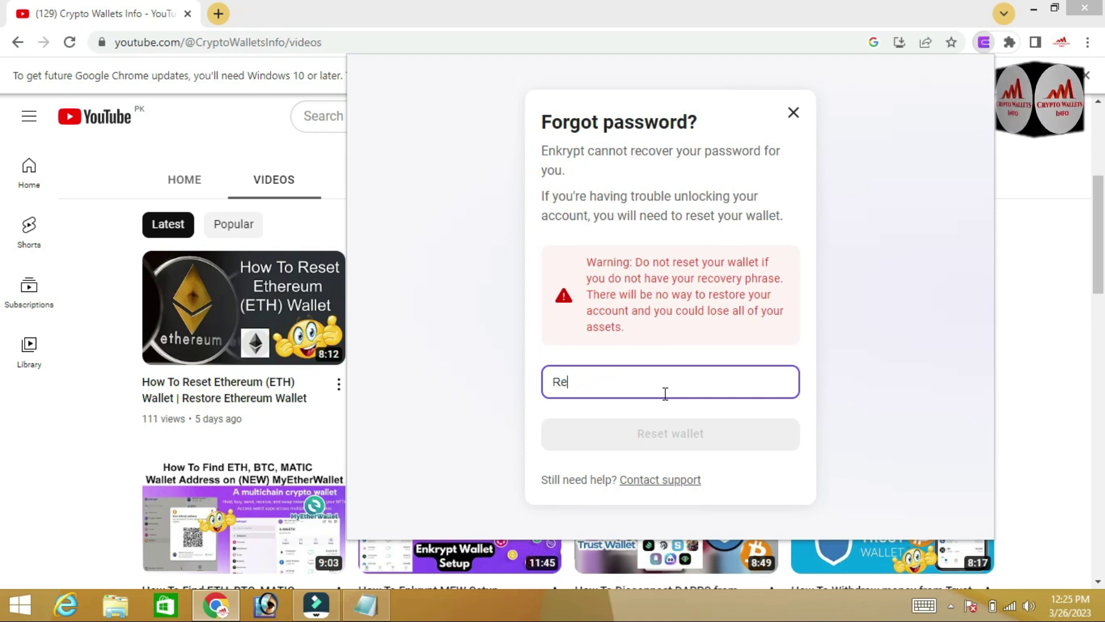
text(set)
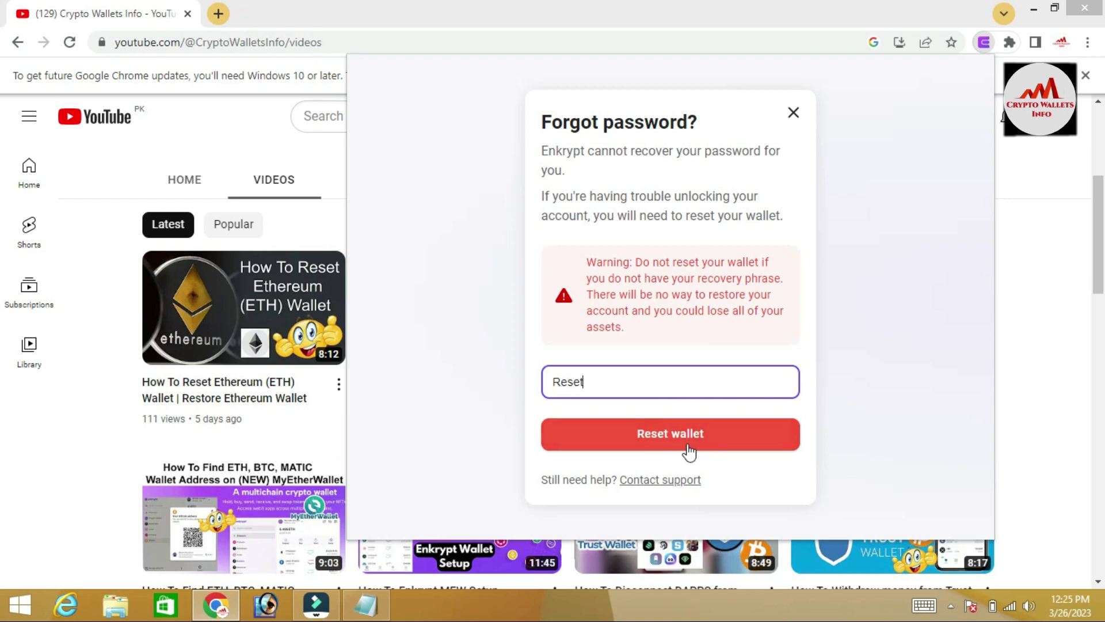
click(665, 438)
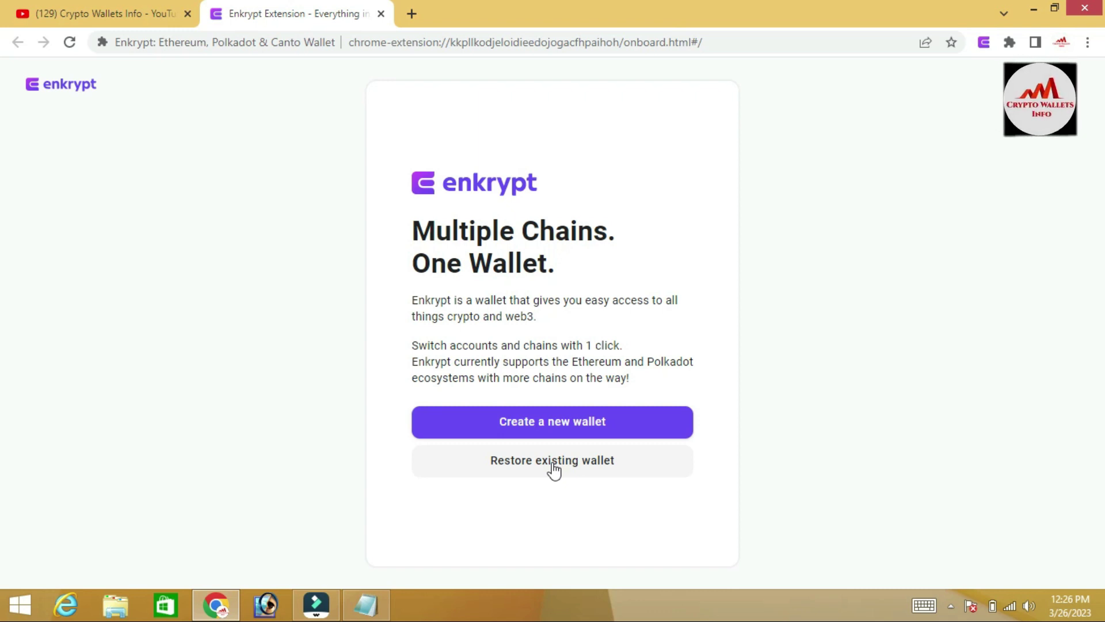
Choose Restore existing wallet with a recovery phrase, and show the saved words in Notepad
click(553, 468)
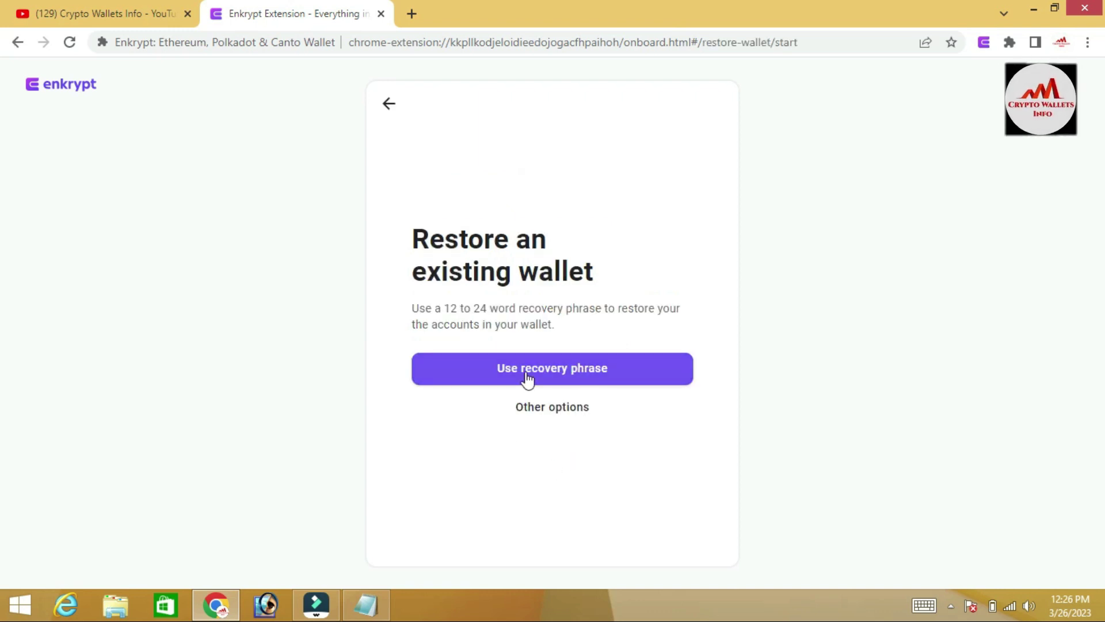
click(572, 373)
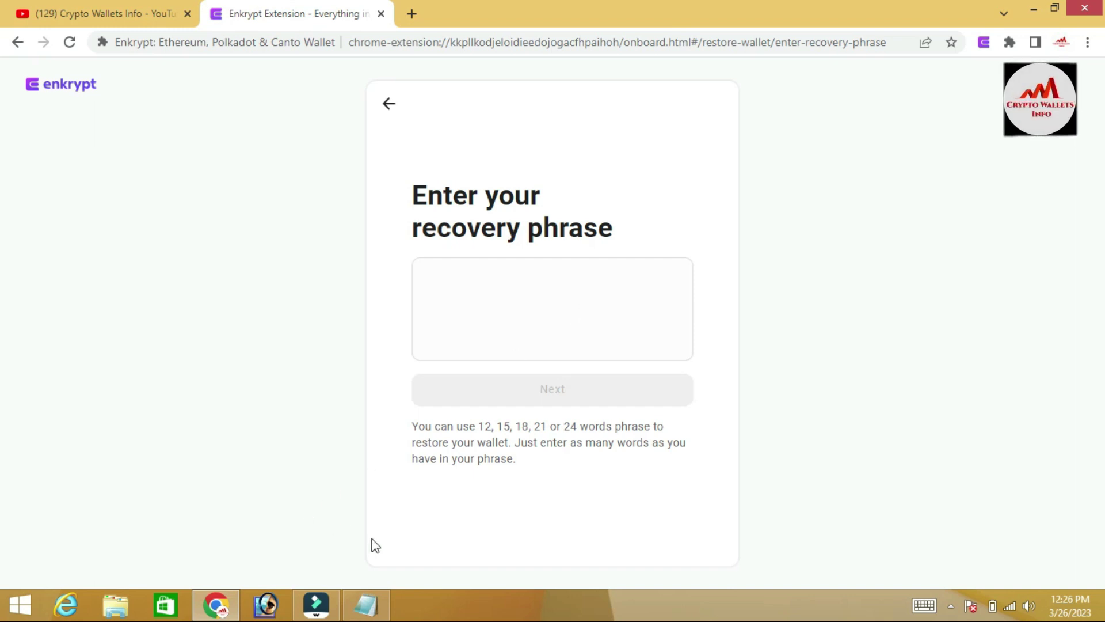
click(368, 608)
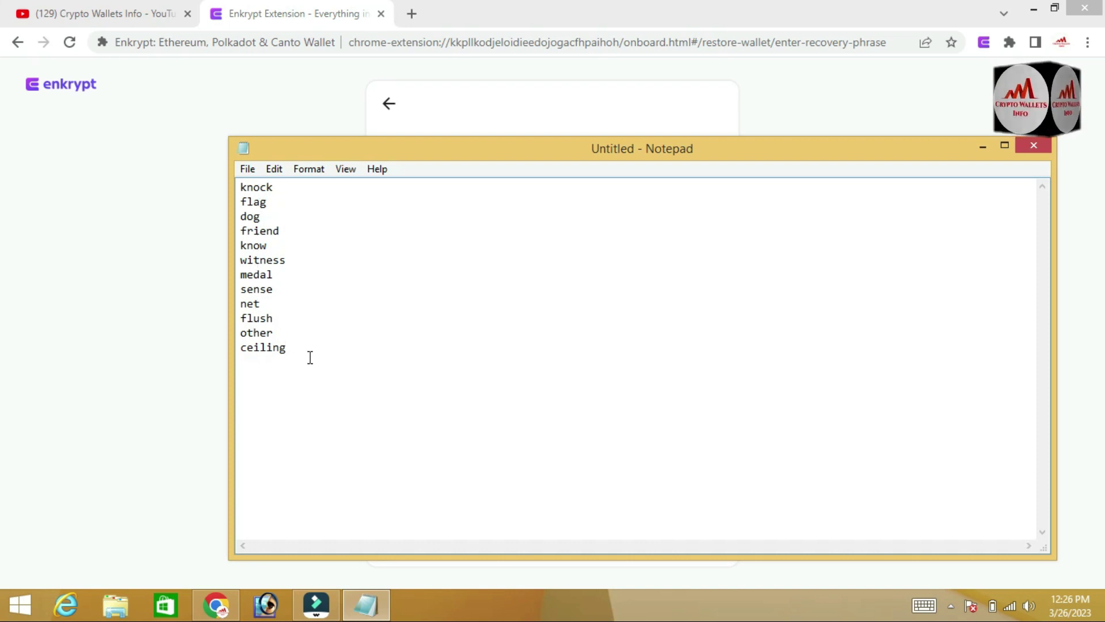
Select the twelve recovery words in Notepad and return to Enkrypt's recovery-phrase page
drag(298, 350, 239, 135)
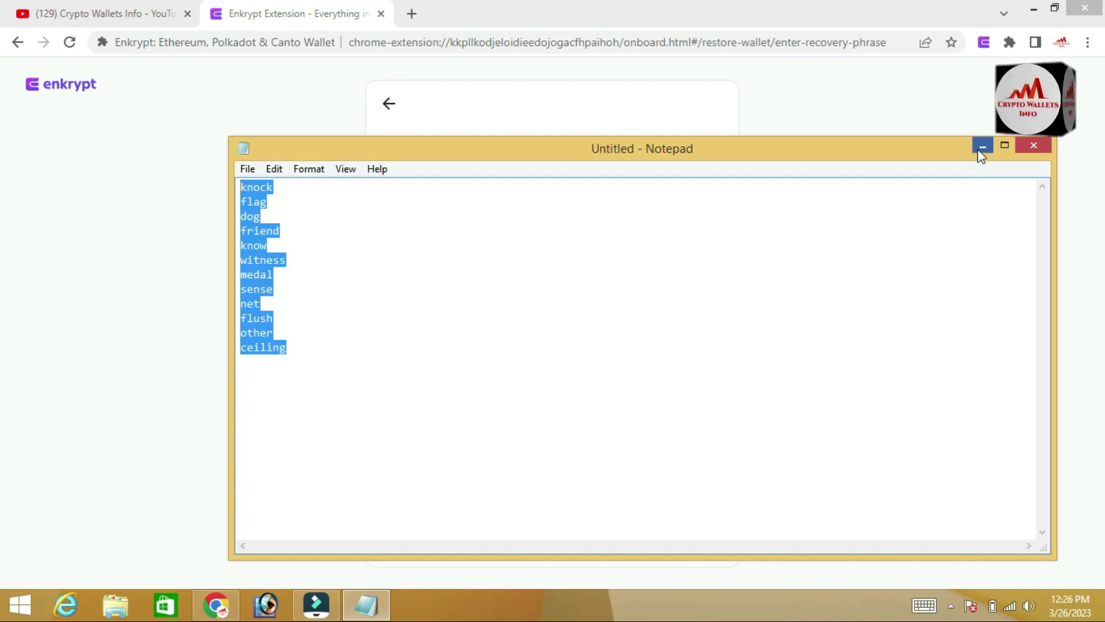
click(793, 106)
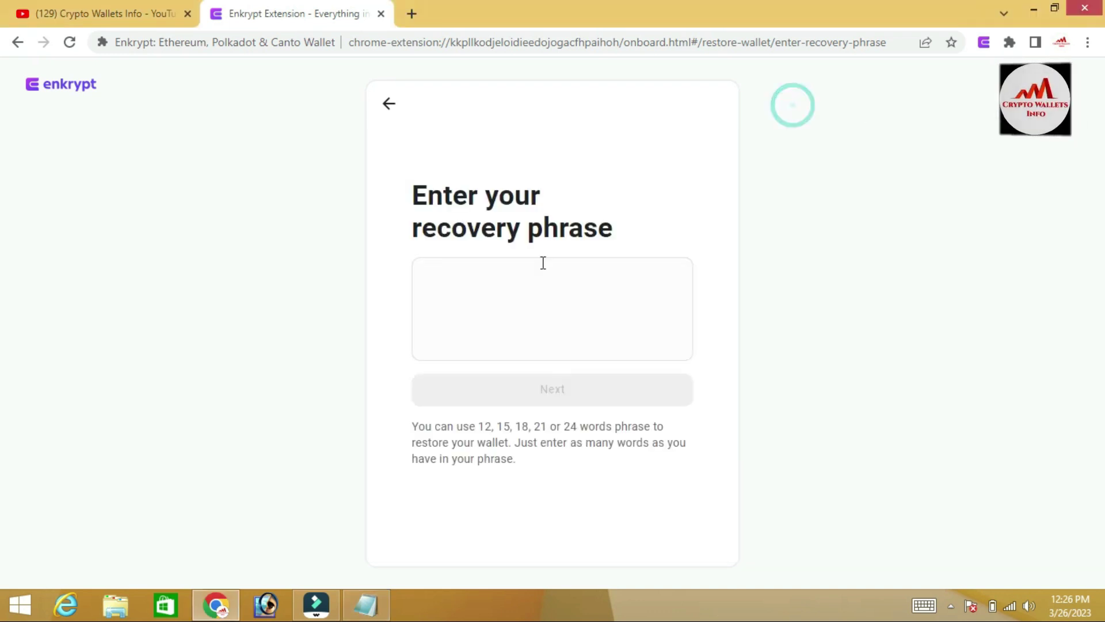
Paste the twelve copied recovery words into the phrase box and continue
click(508, 299)
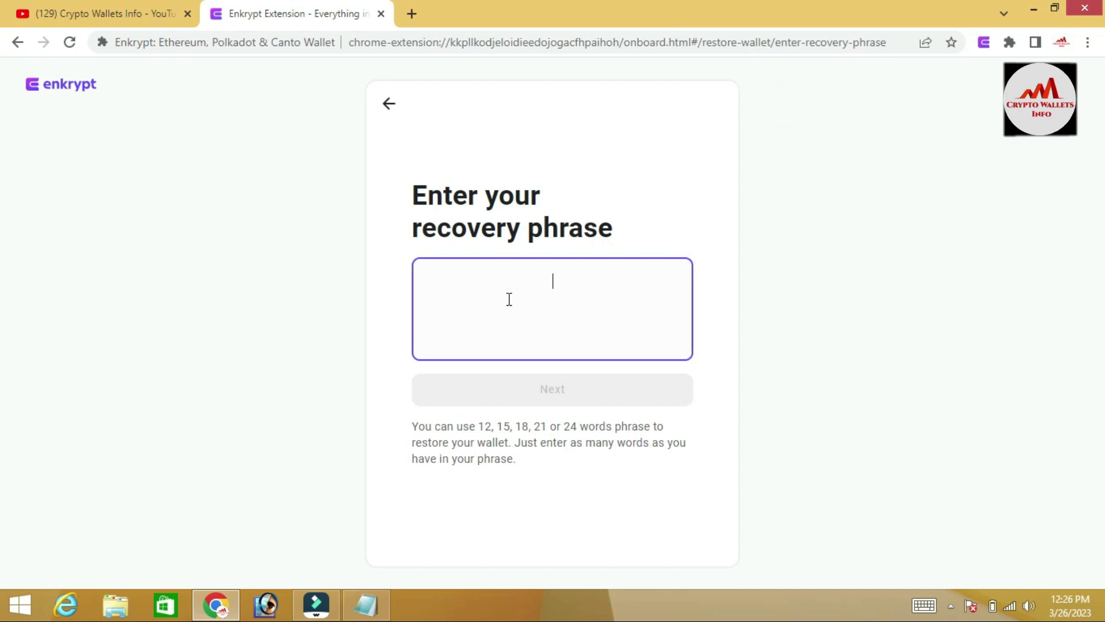
key(ctrl+v)
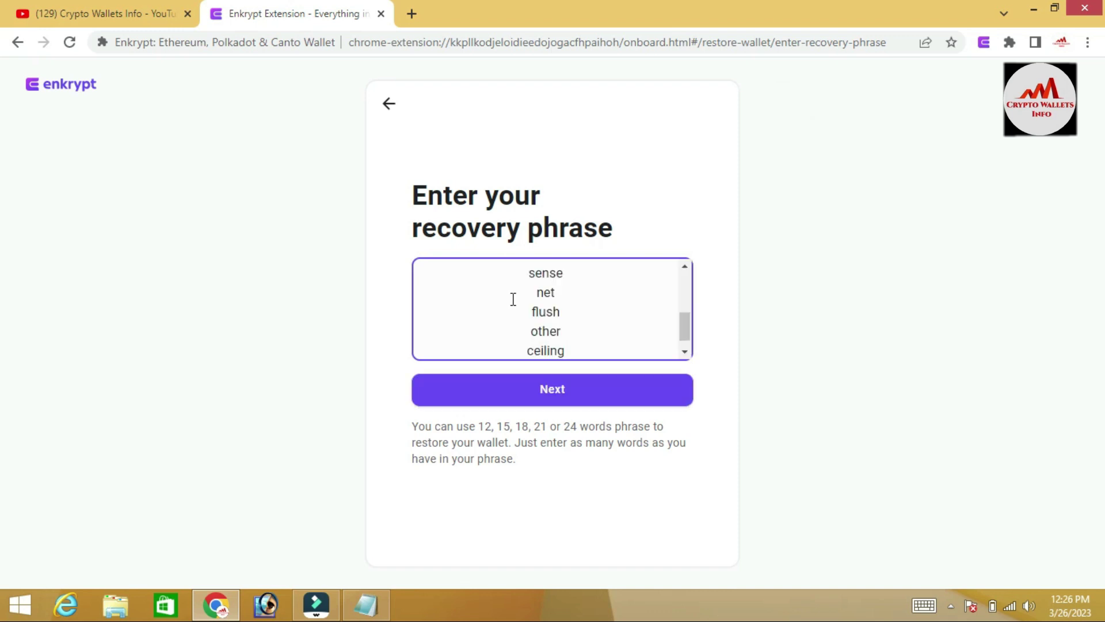
mouse_move(686, 326)
mouse_down()
mouse_move(686, 286)
mouse_move(691, 347)
mouse_up()
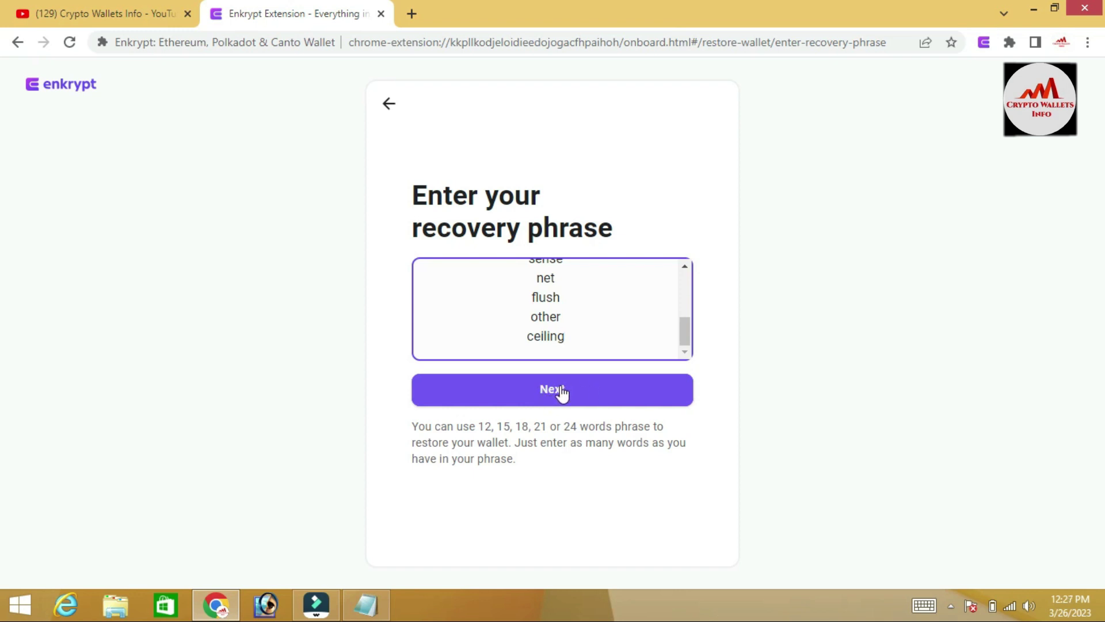
click(561, 391)
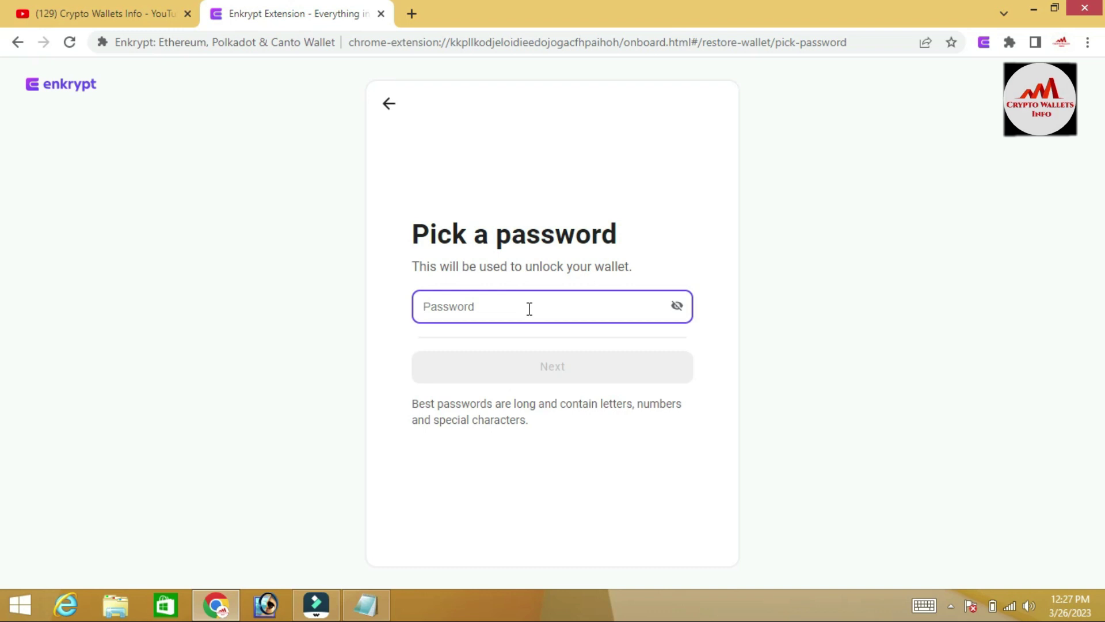
Enter a new wallet password rated Strong and continue
text(aaaaaa)
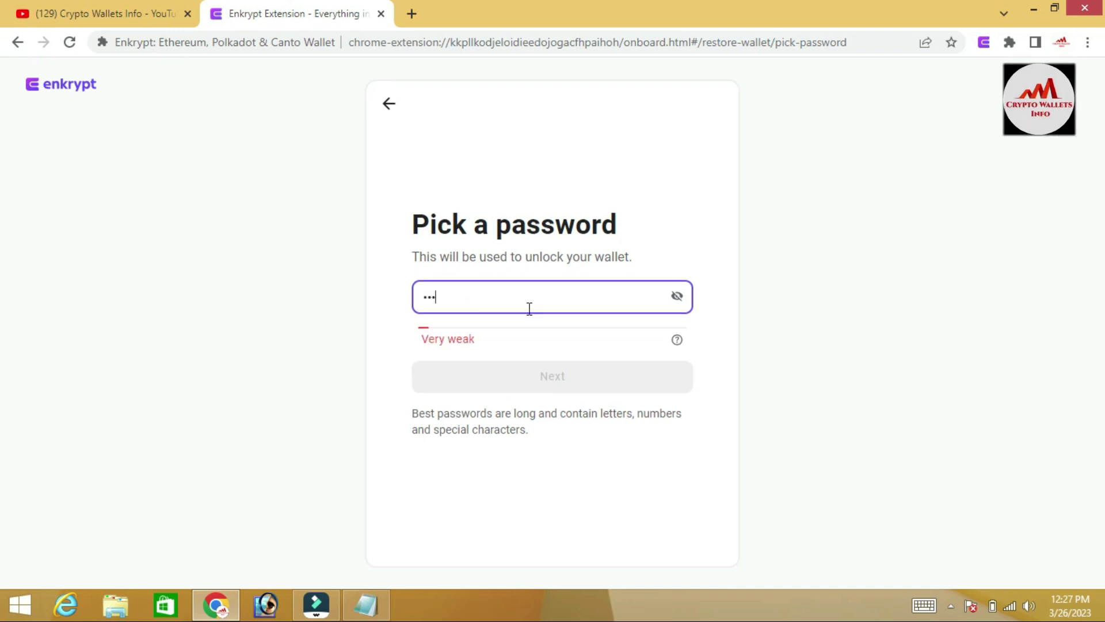
text(aaaaa)
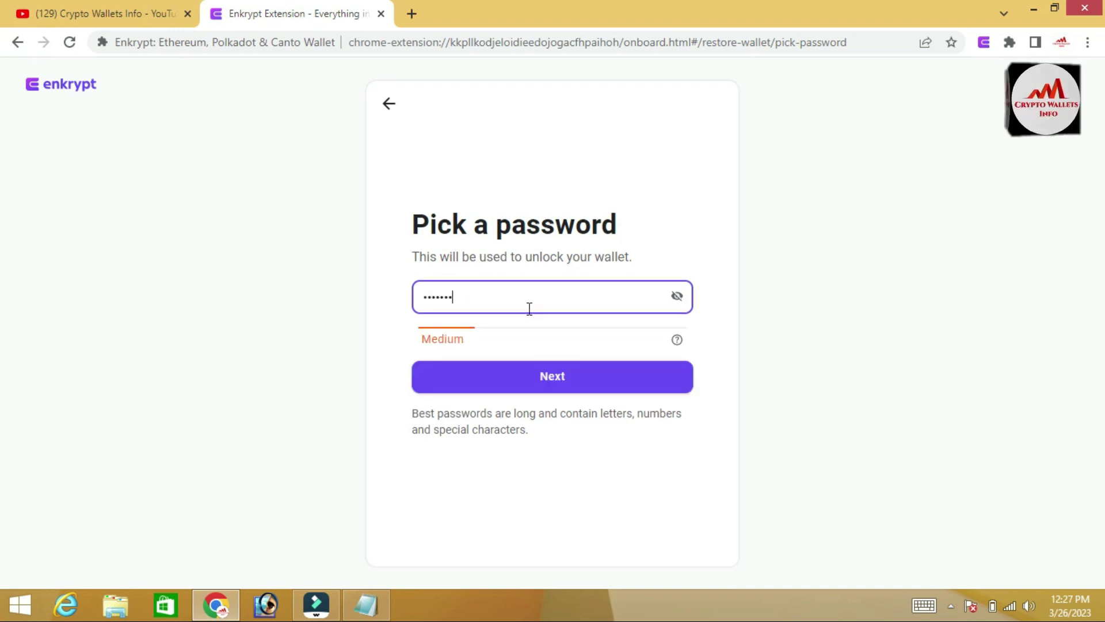
text(aa)
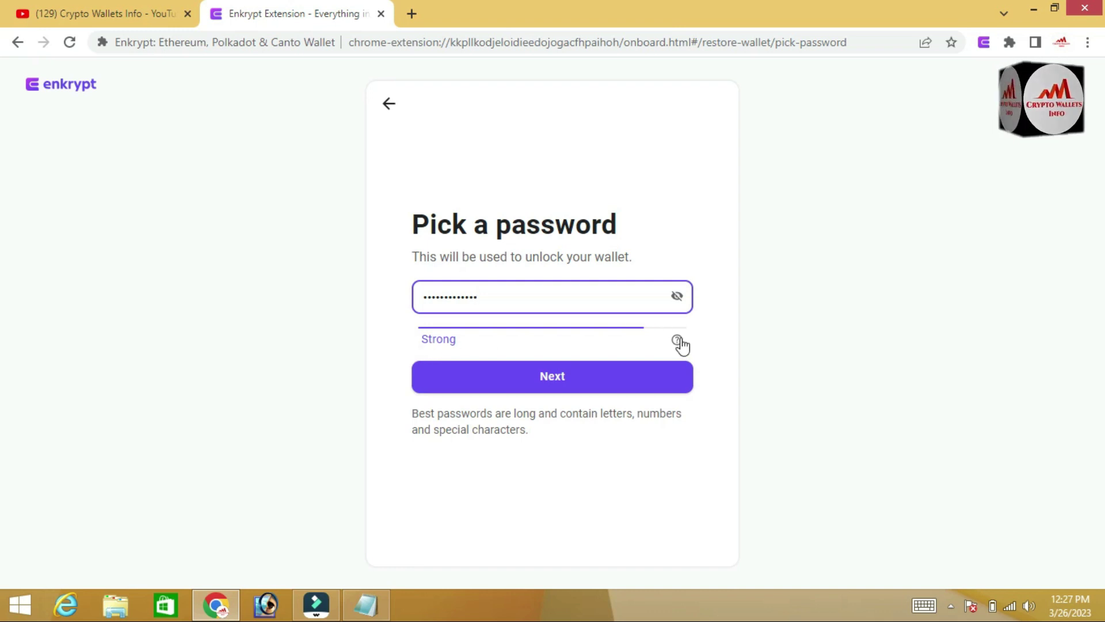
mouse_move(680, 345)
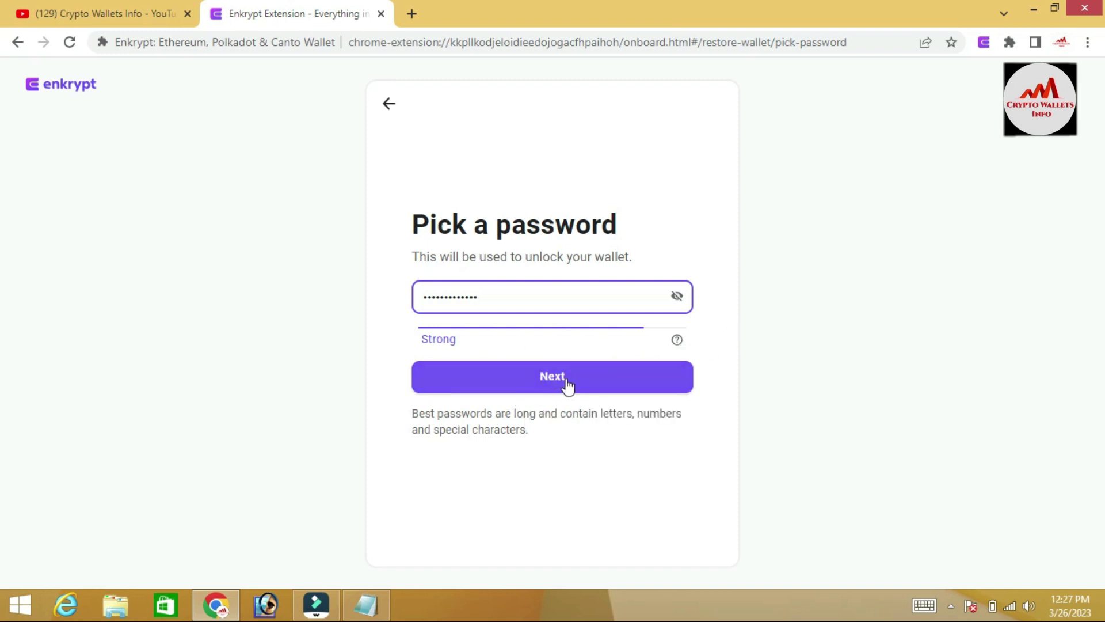
click(568, 386)
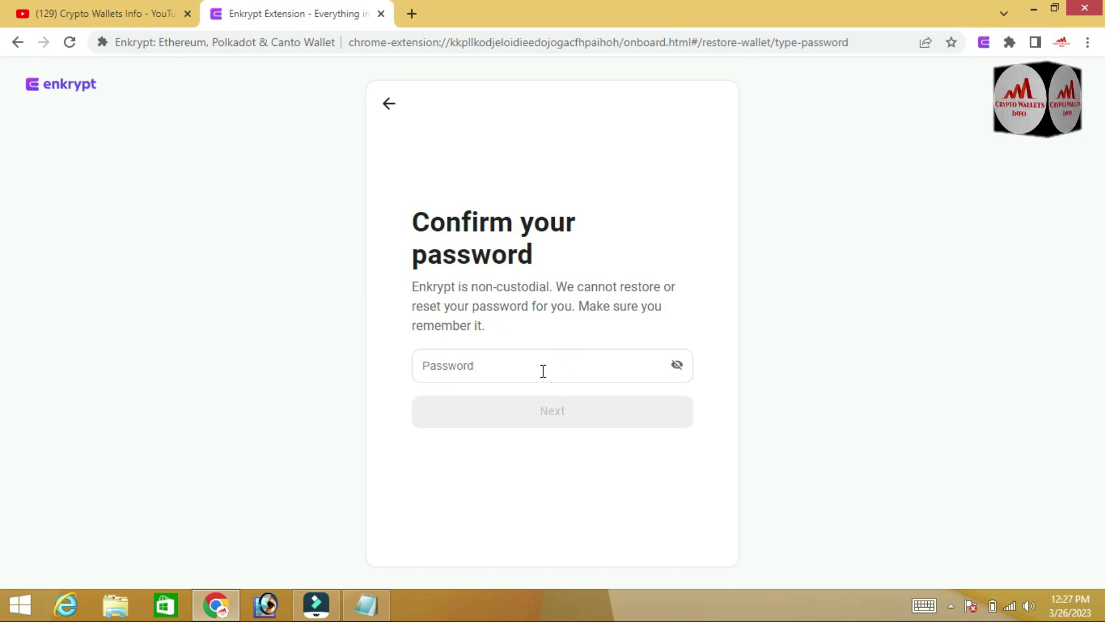
Retype the new password to confirm it, then finish the wallet restore
click(494, 369)
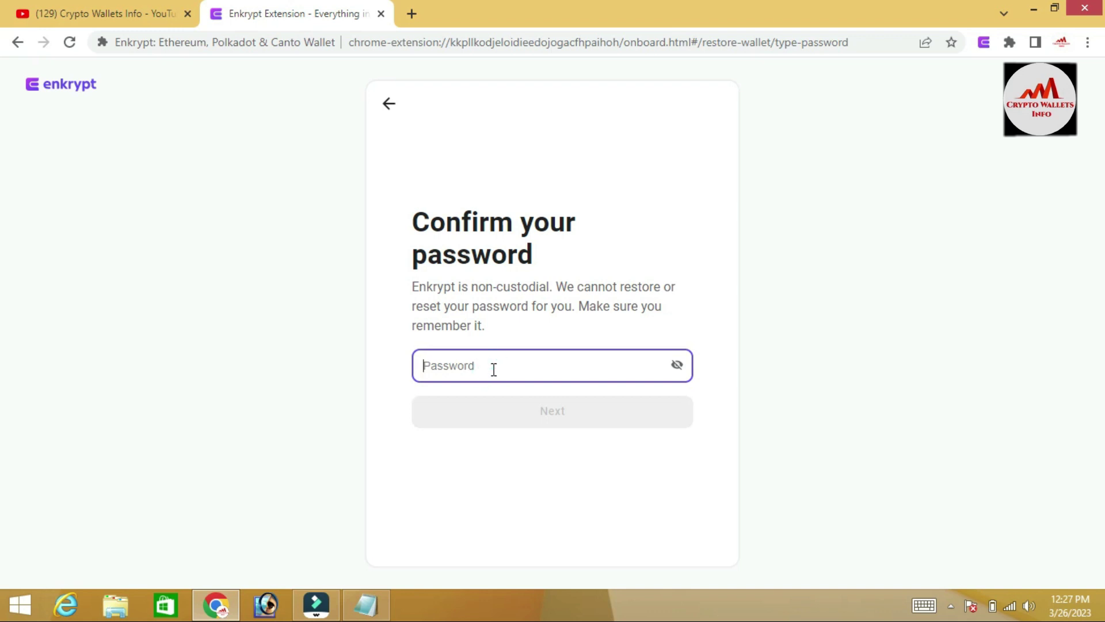
text(12345)
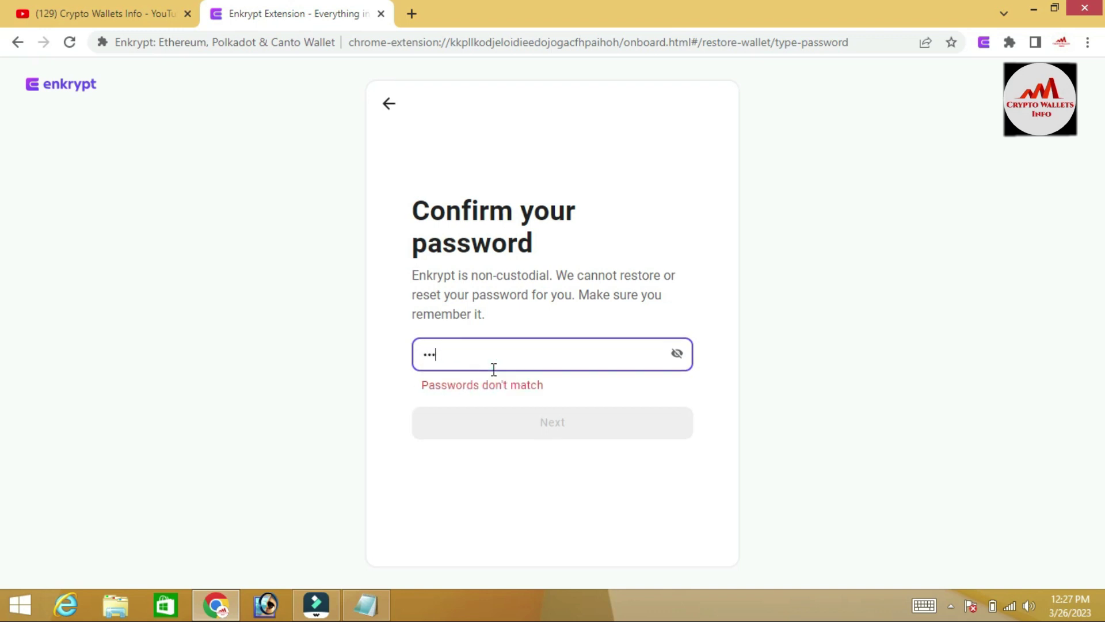
text(67)
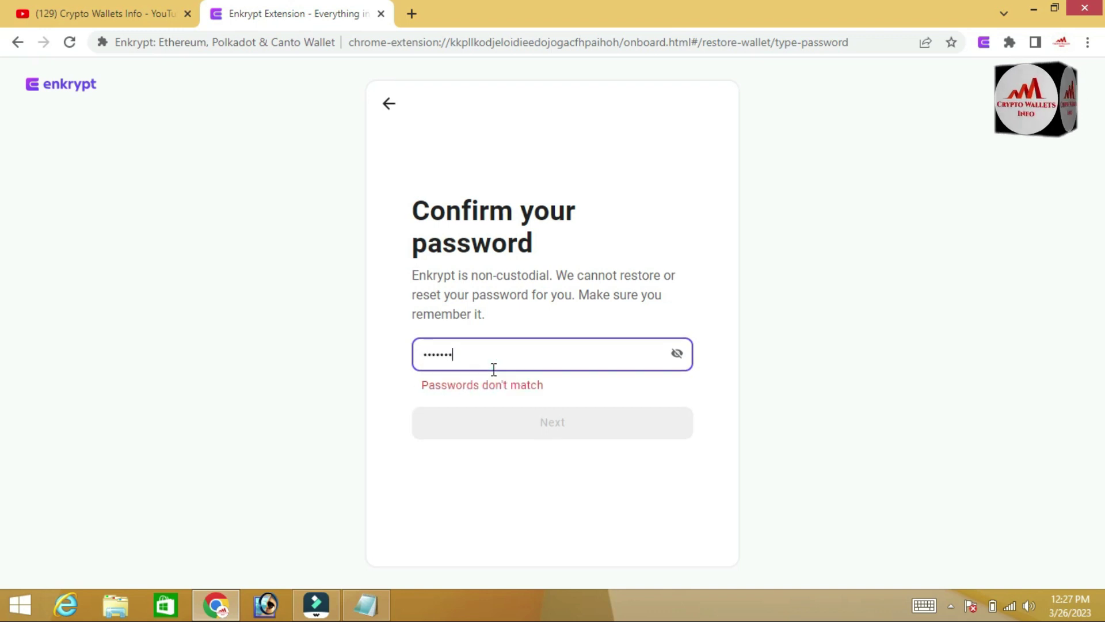
text(89012)
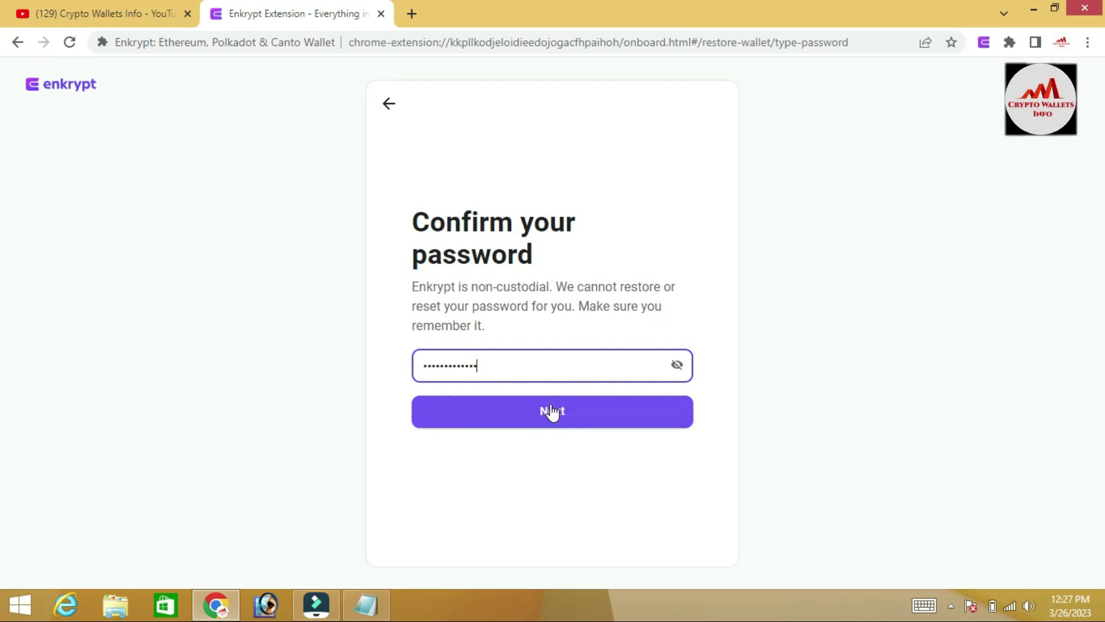
click(552, 412)
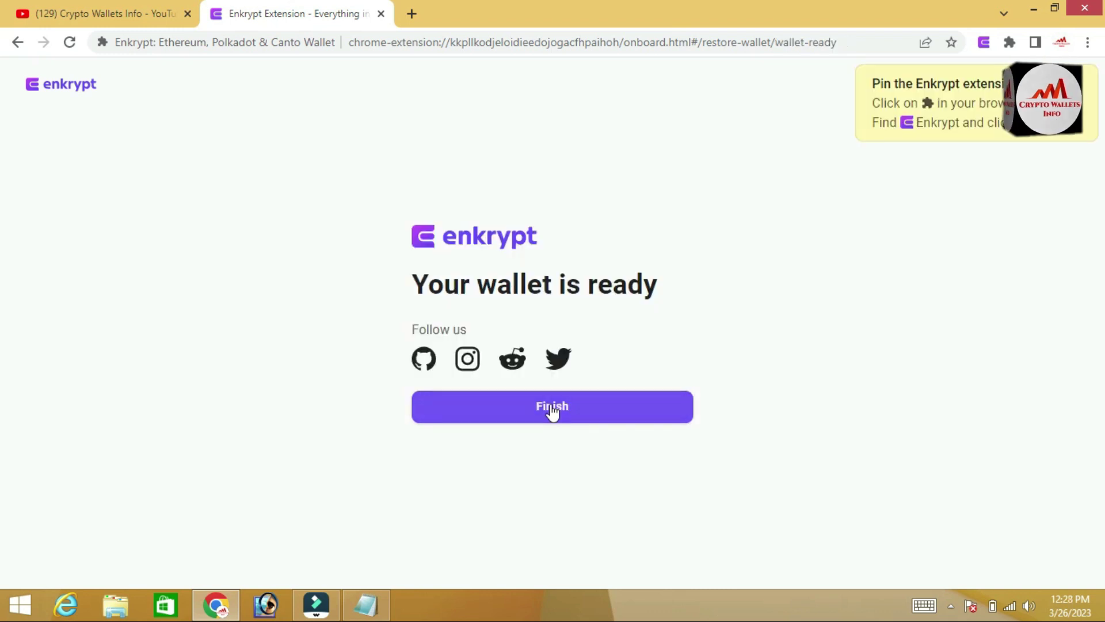
click(551, 407)
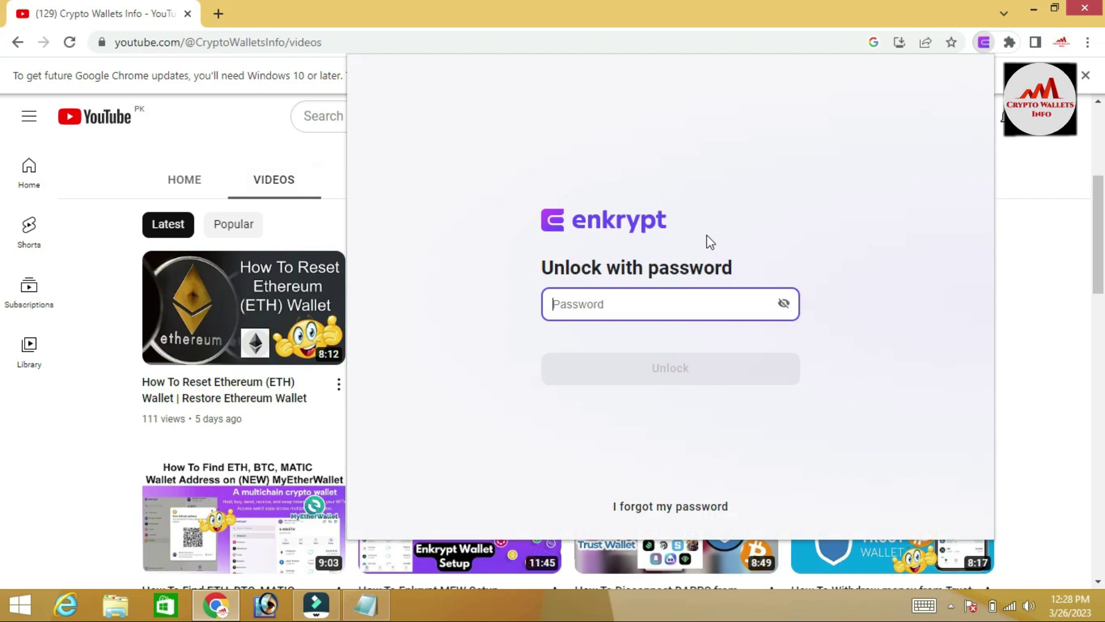
Enter the wallet password and attempt to unlock, which is rejected as wrong
click(610, 305)
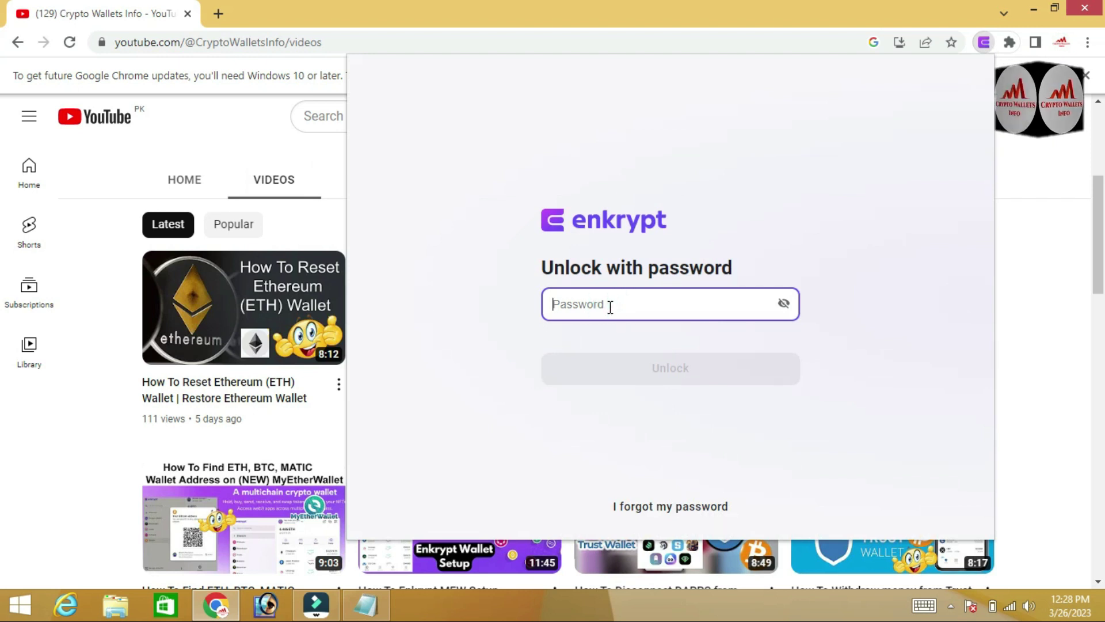
text(aaaaaaaaa)
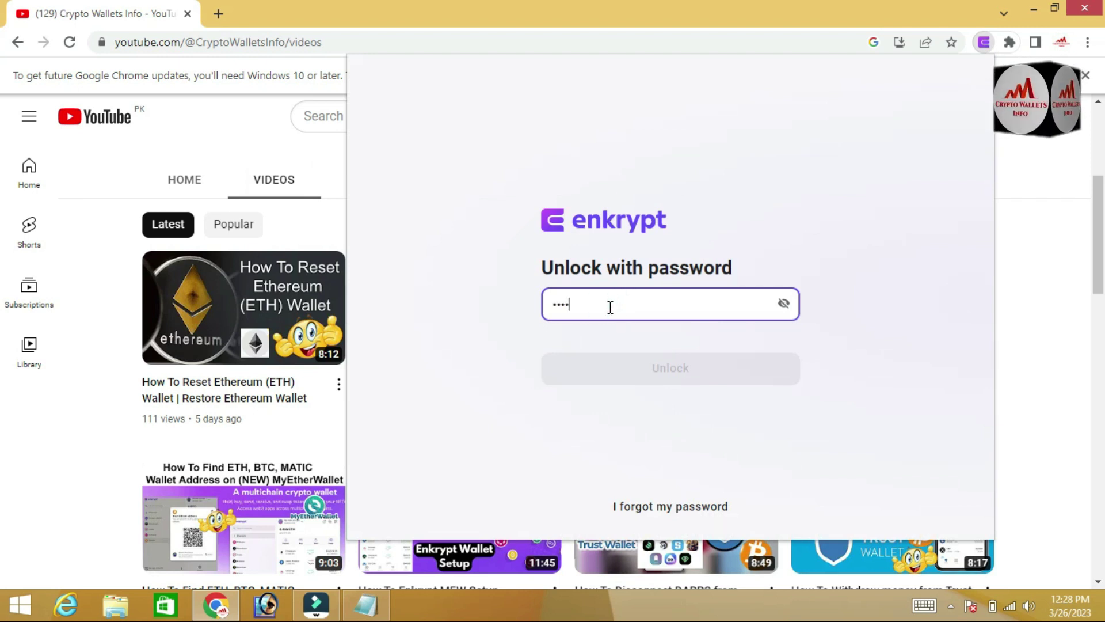
text(aaaaa)
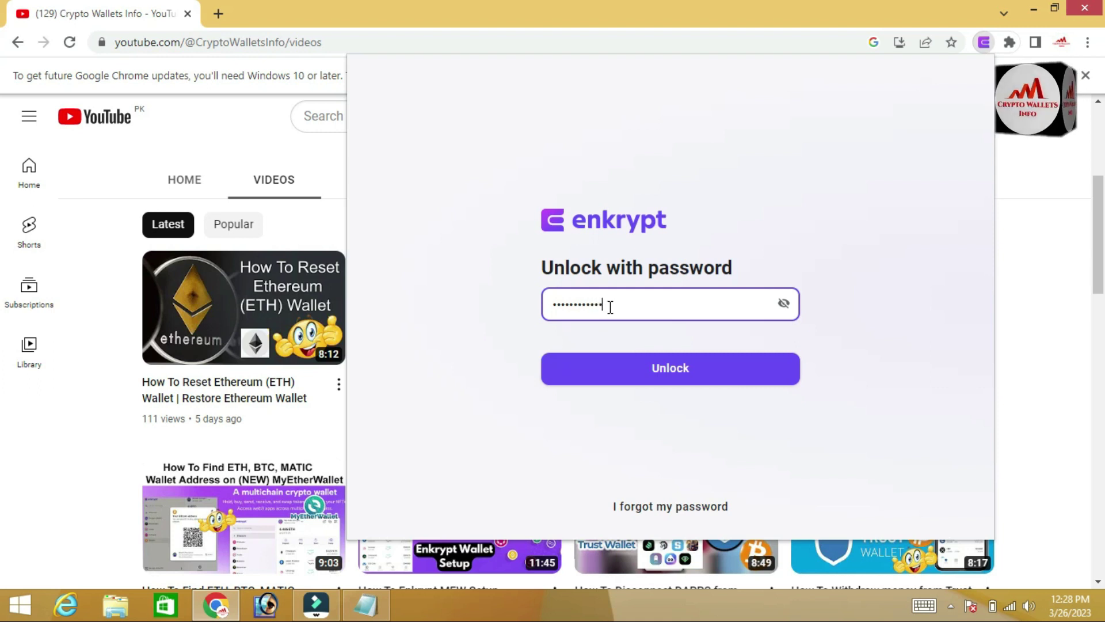
click(669, 385)
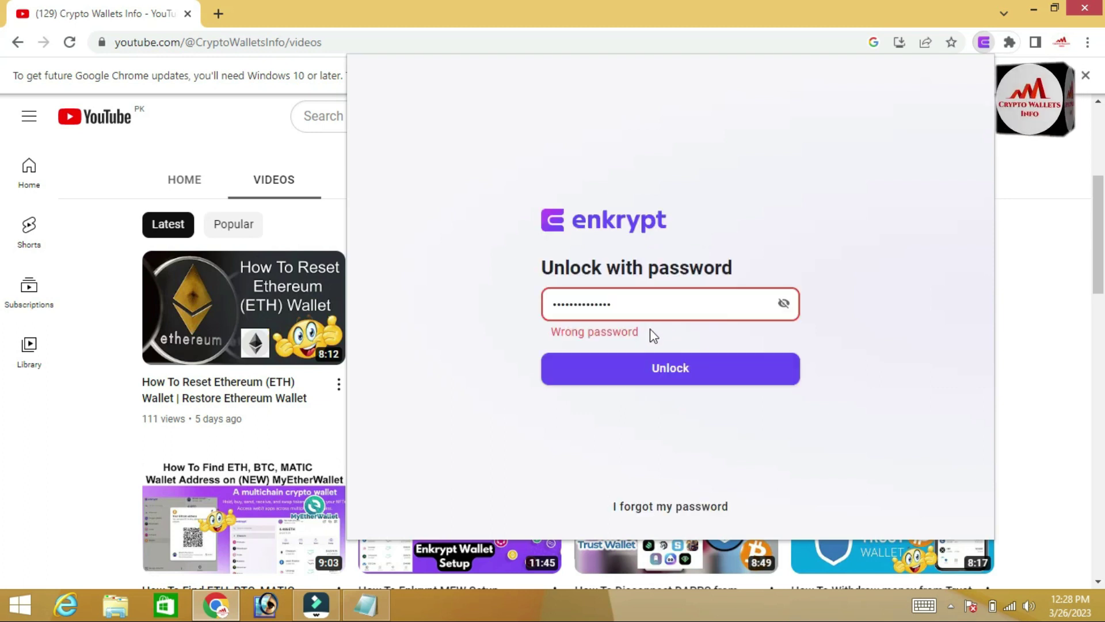
Clear the rejected entry and retype the password to unlock EVM Account 1
click(589, 301)
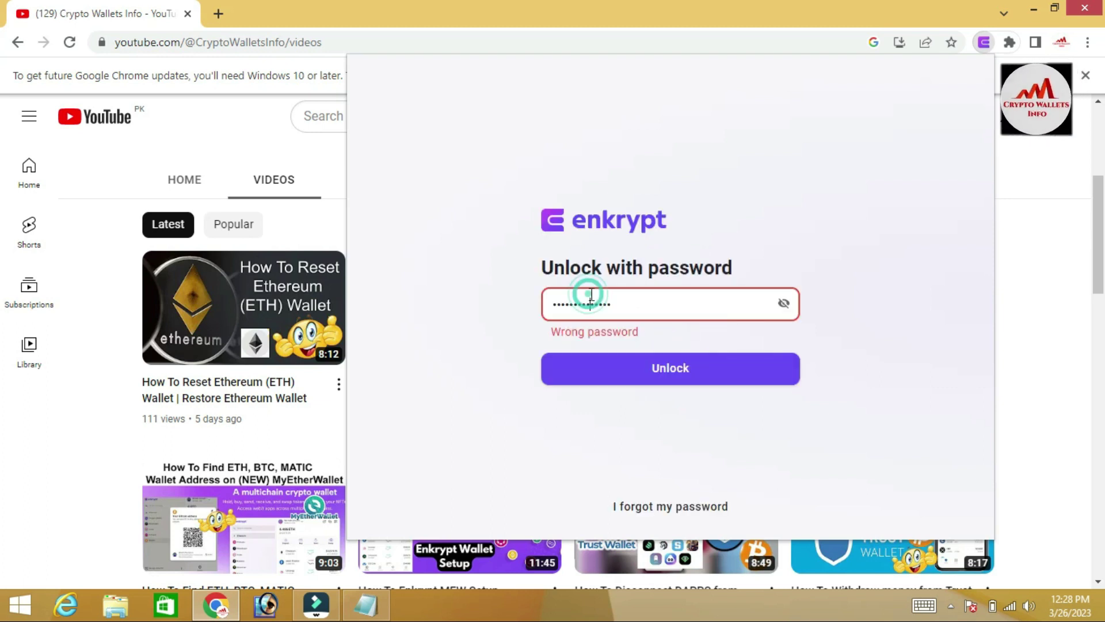
key(ctrl+a)
key(BackSpace)
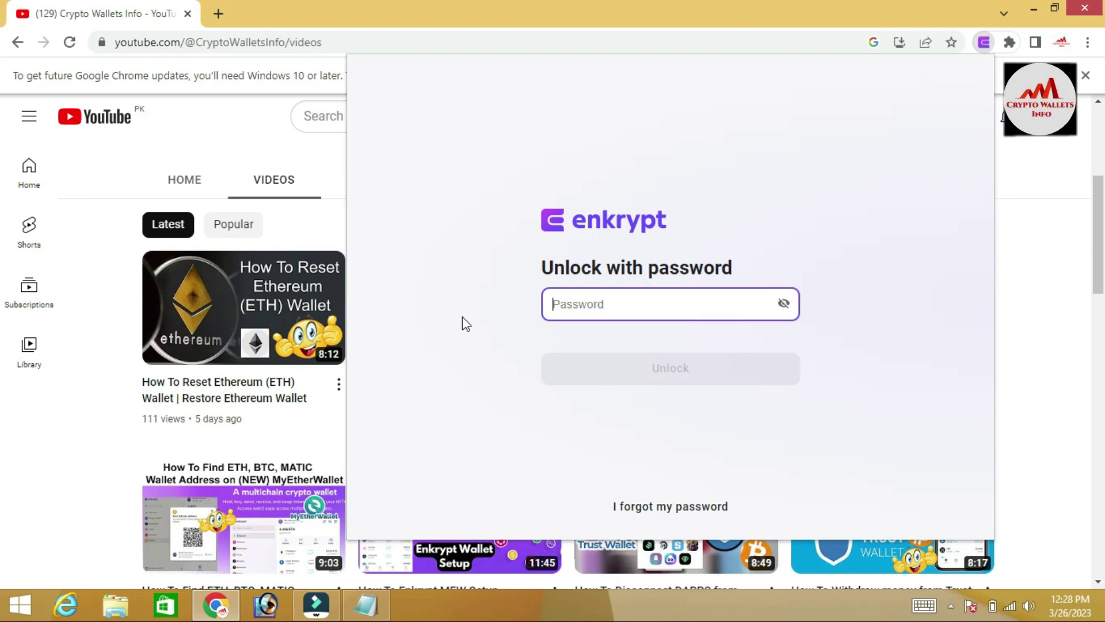
text(a*****)
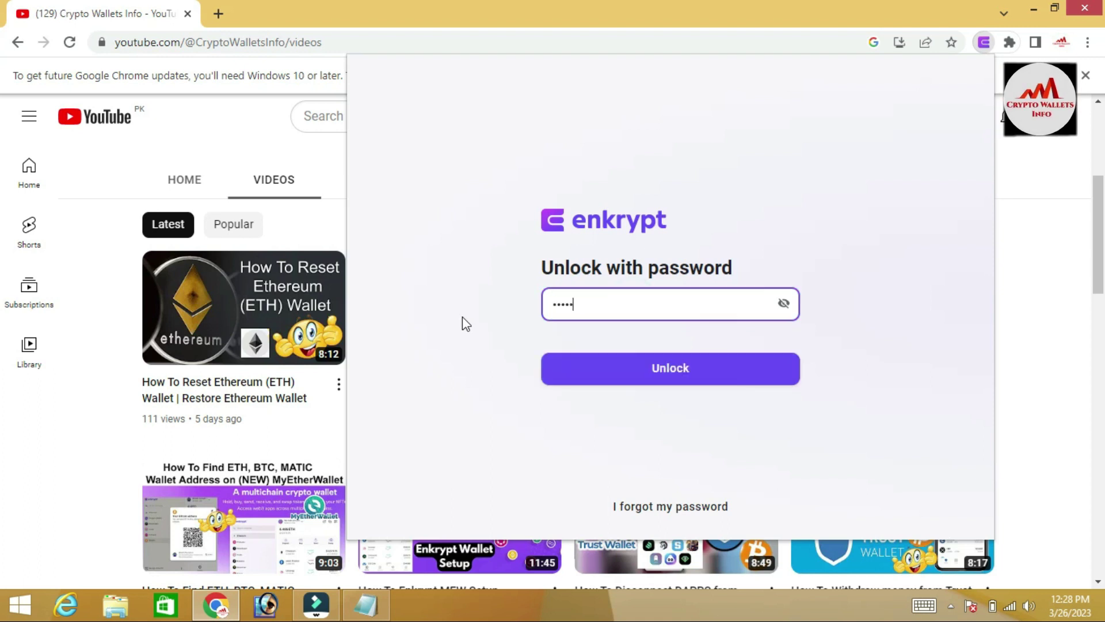
text(*******)
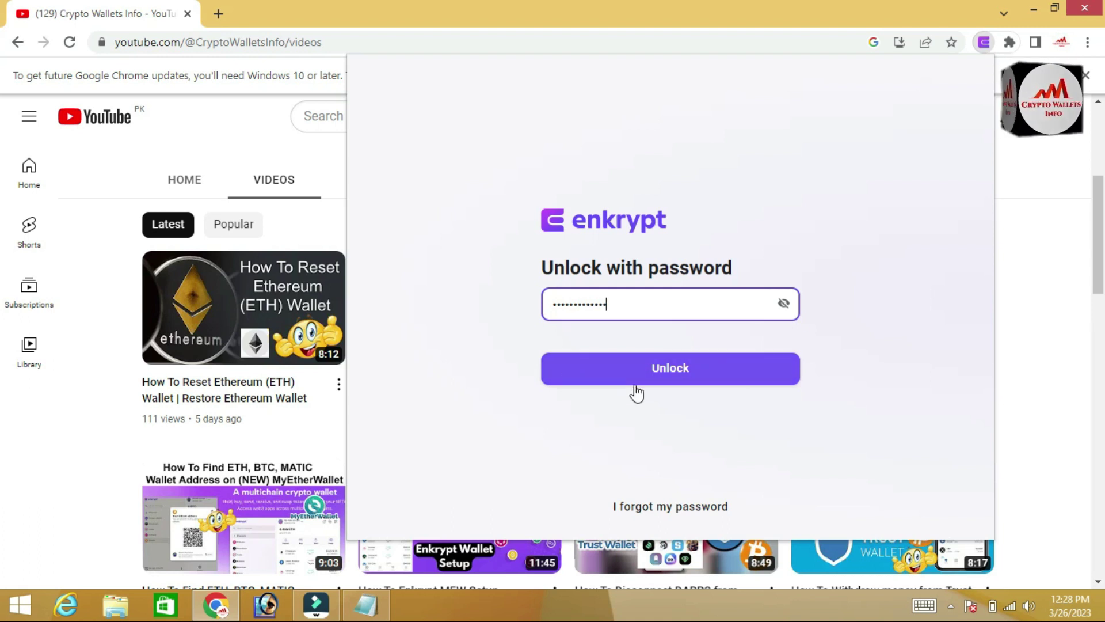
click(684, 371)
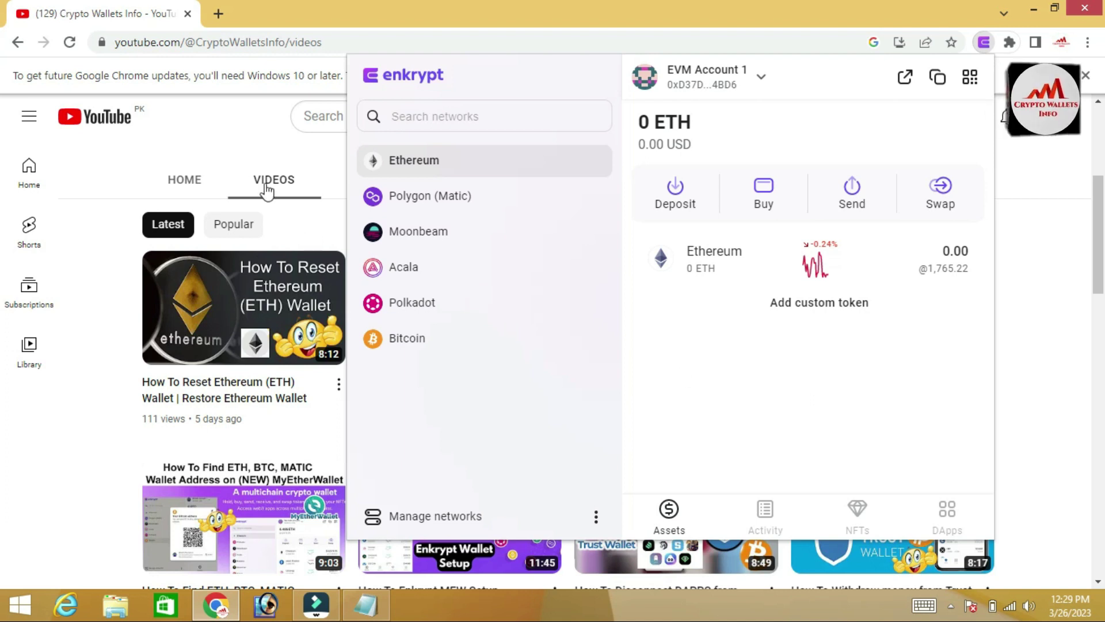
Dismiss the Enkrypt popup and scroll back to the top of the channel's Videos tab
click(246, 132)
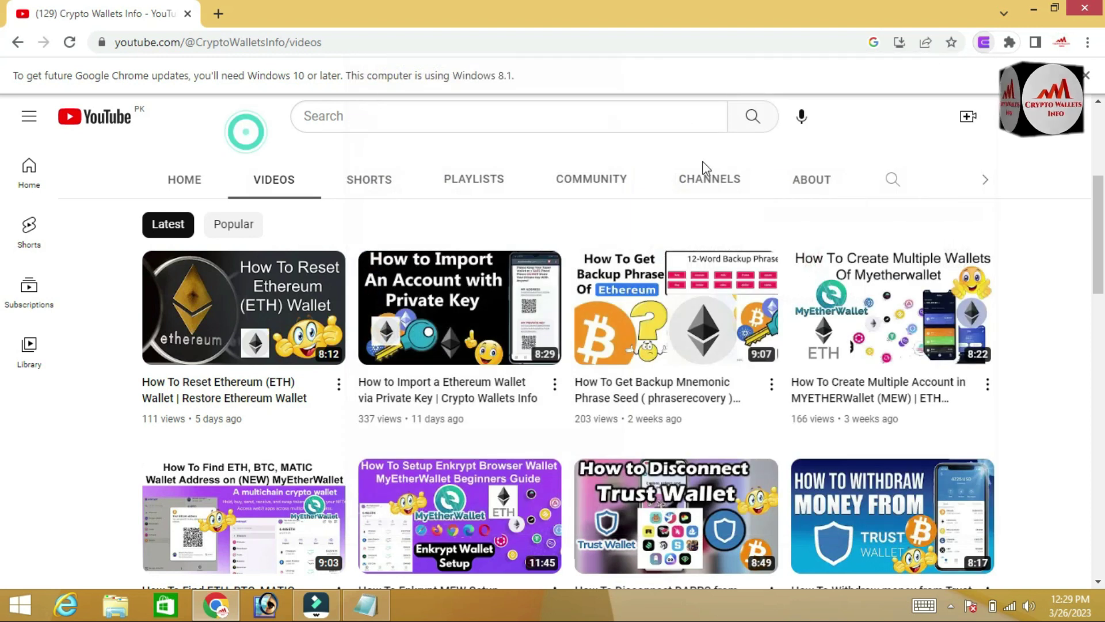
scroll(3, 149, up, 5)
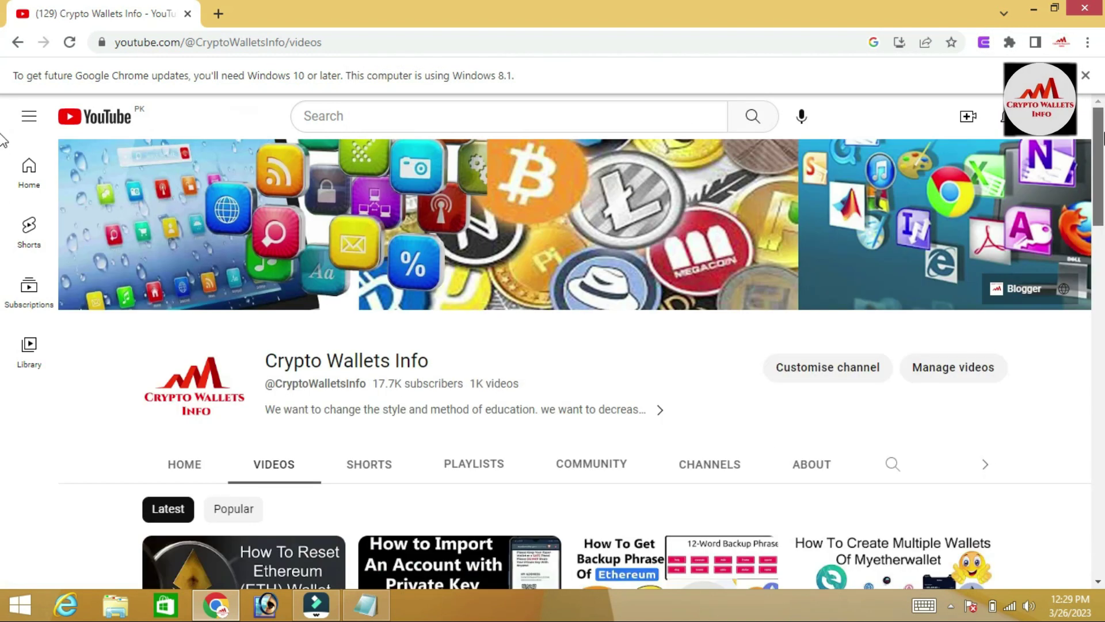
scroll(3, 230, down, 6)
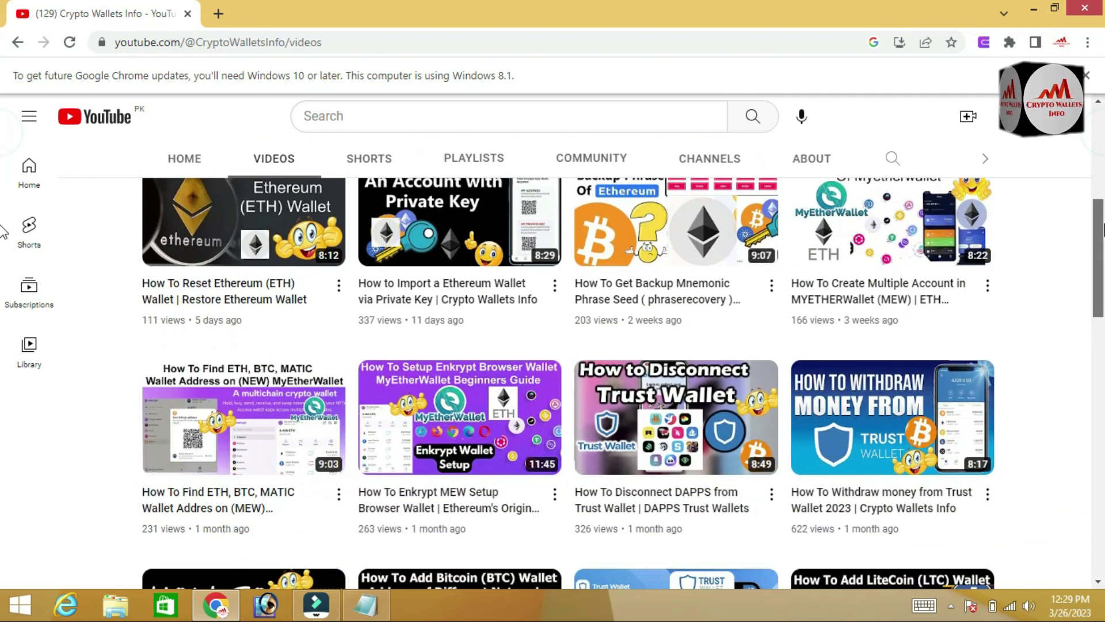
scroll(3, 142, up, 6)
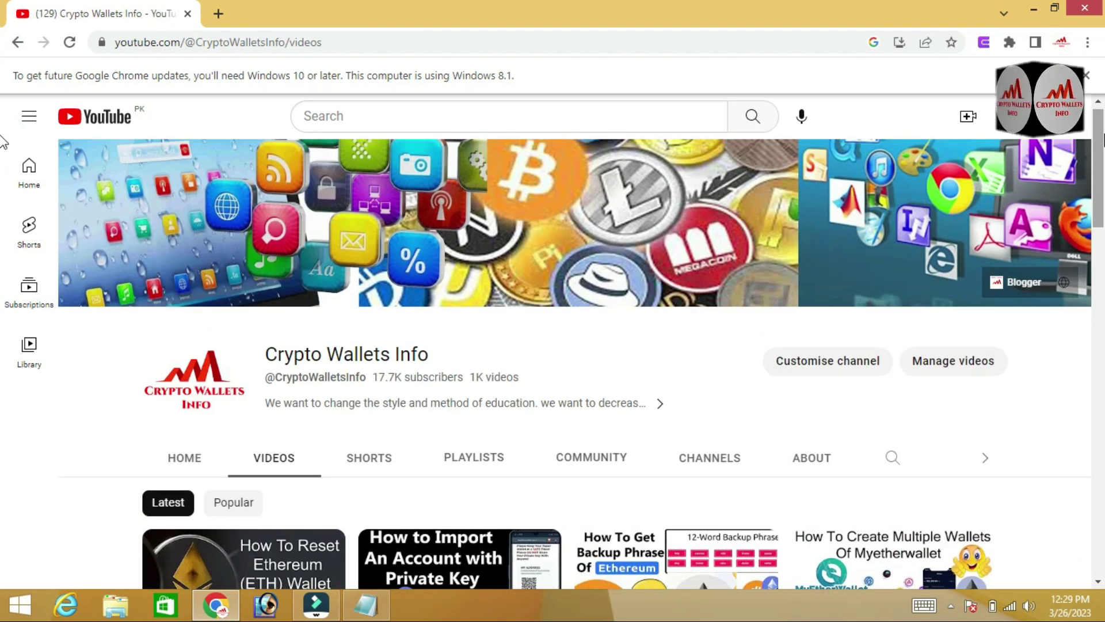